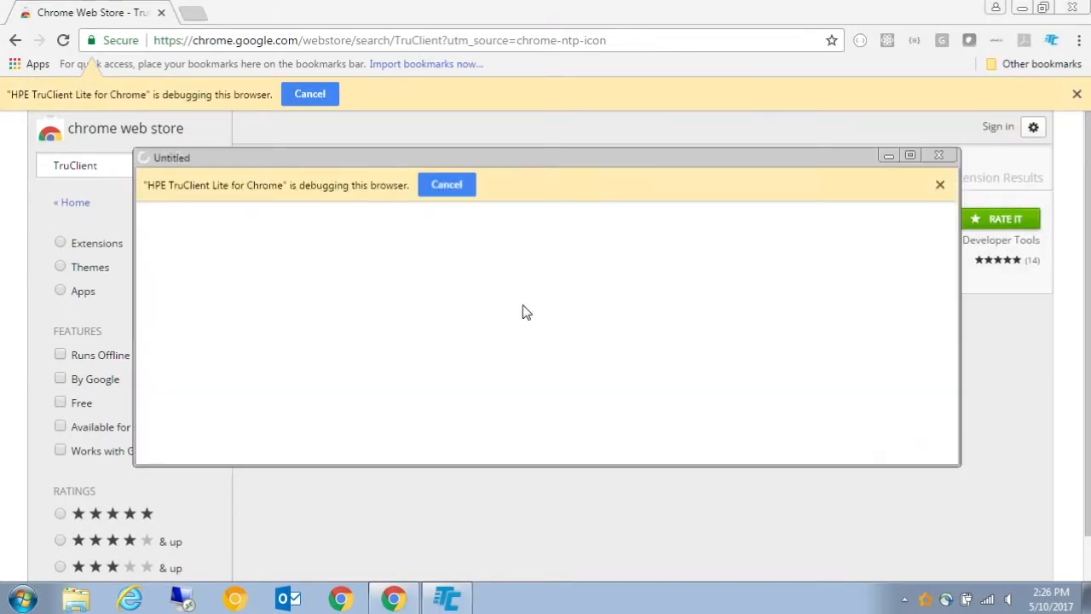
Copy the TruClient Lite dedicated-profile instructions into a new Notepad document and close the TruClient Lite window
drag(462, 160, 459, 114)
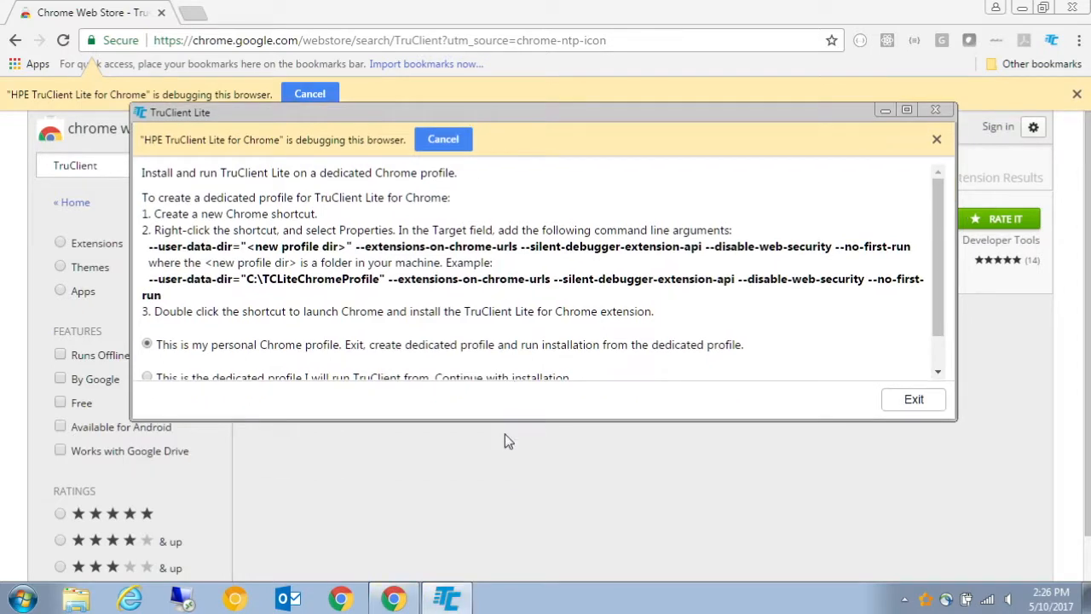
drag(475, 417, 485, 526)
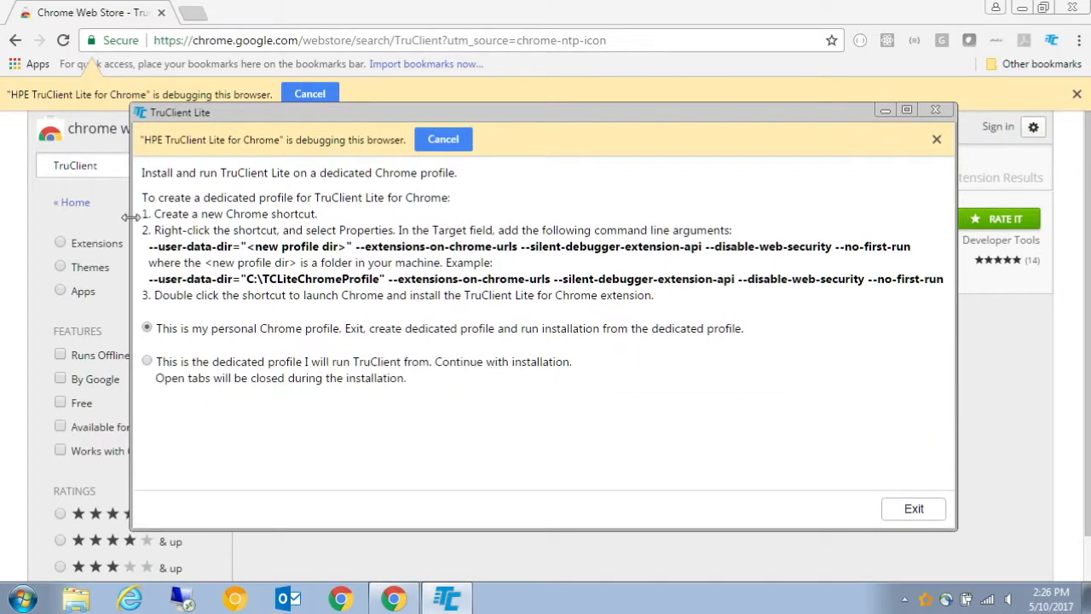
drag(140, 171, 577, 425)
key(super)
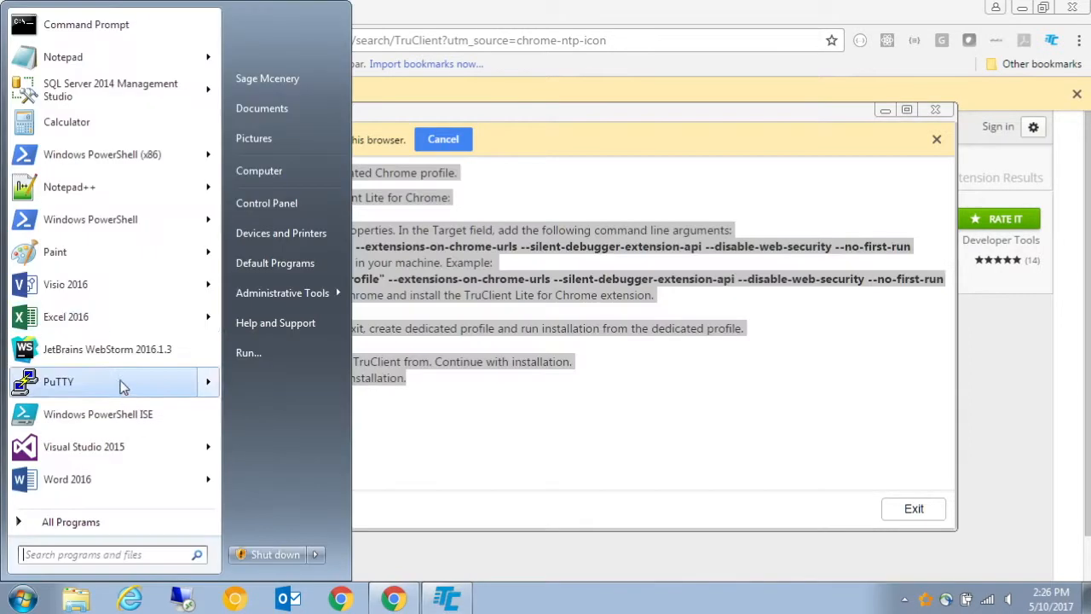
click(75, 56)
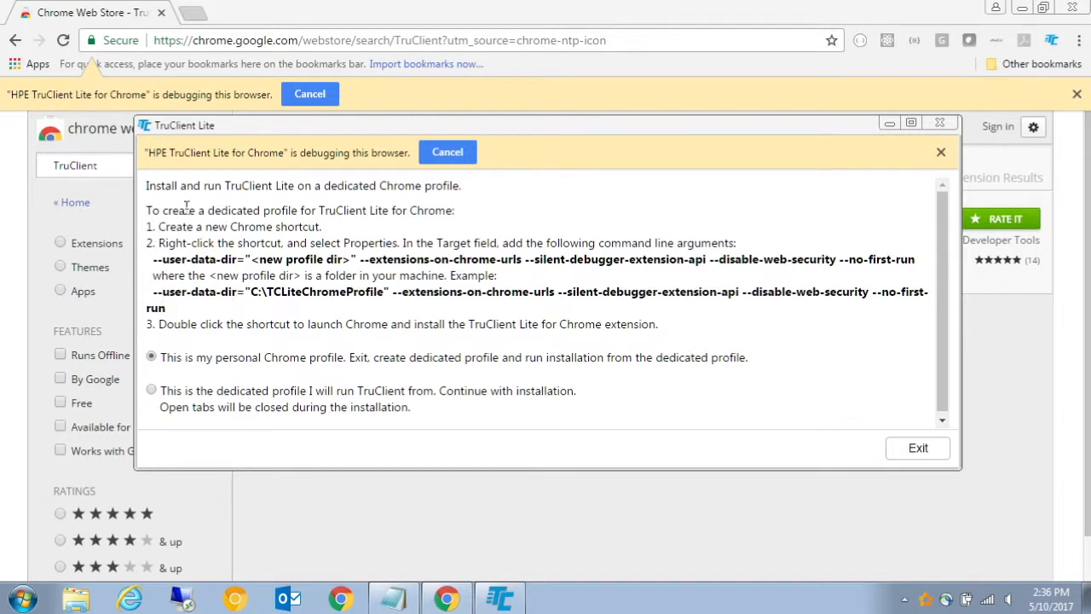
click(940, 124)
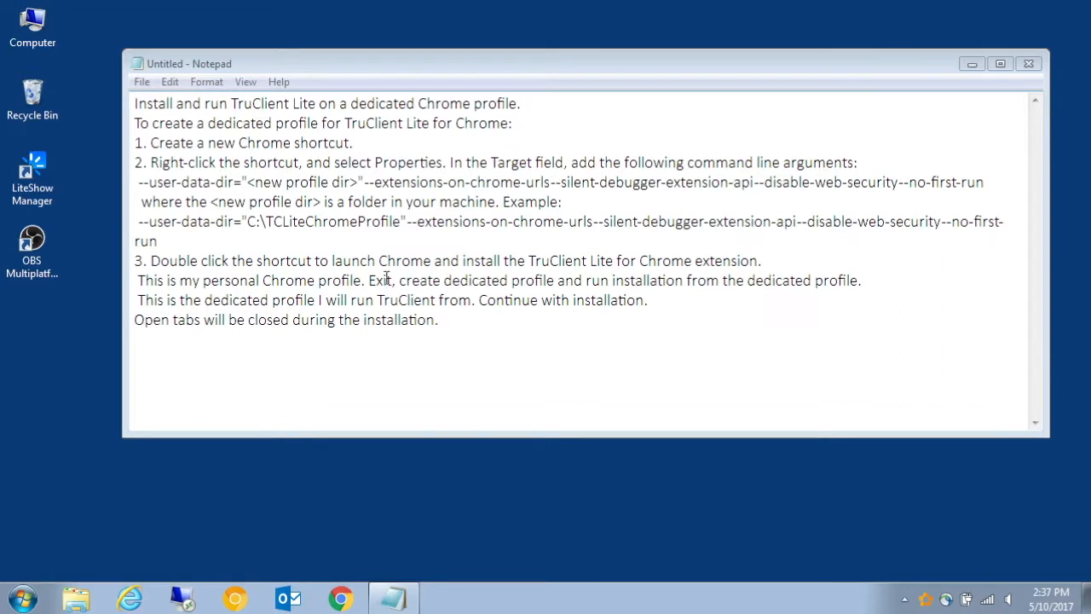
Create a folder named TruClient in the root of the C: drive and open it
click(381, 260)
drag(138, 201, 503, 201)
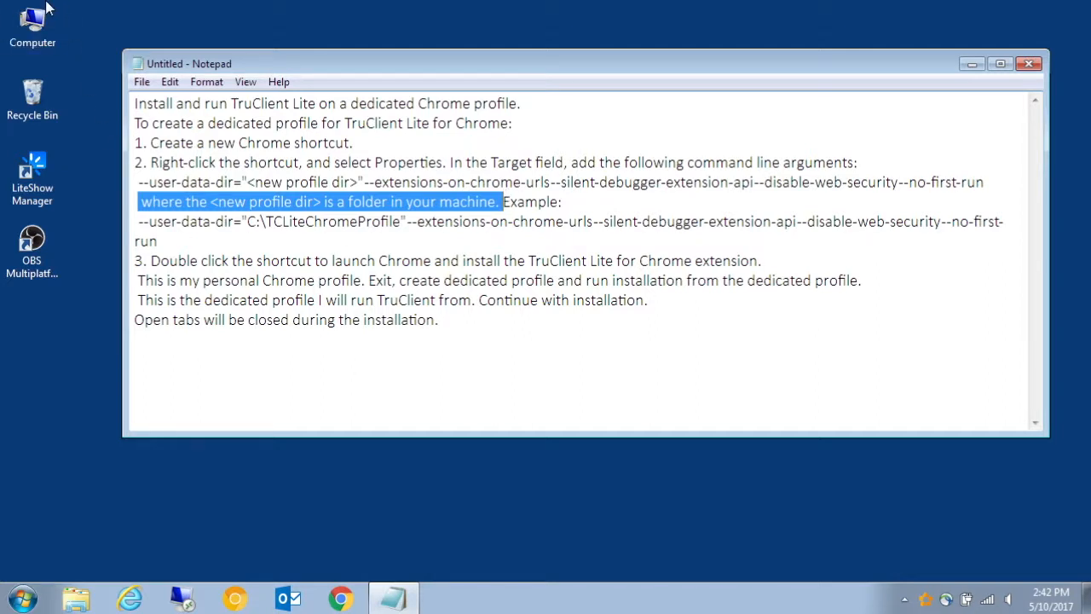
double_click(34, 36)
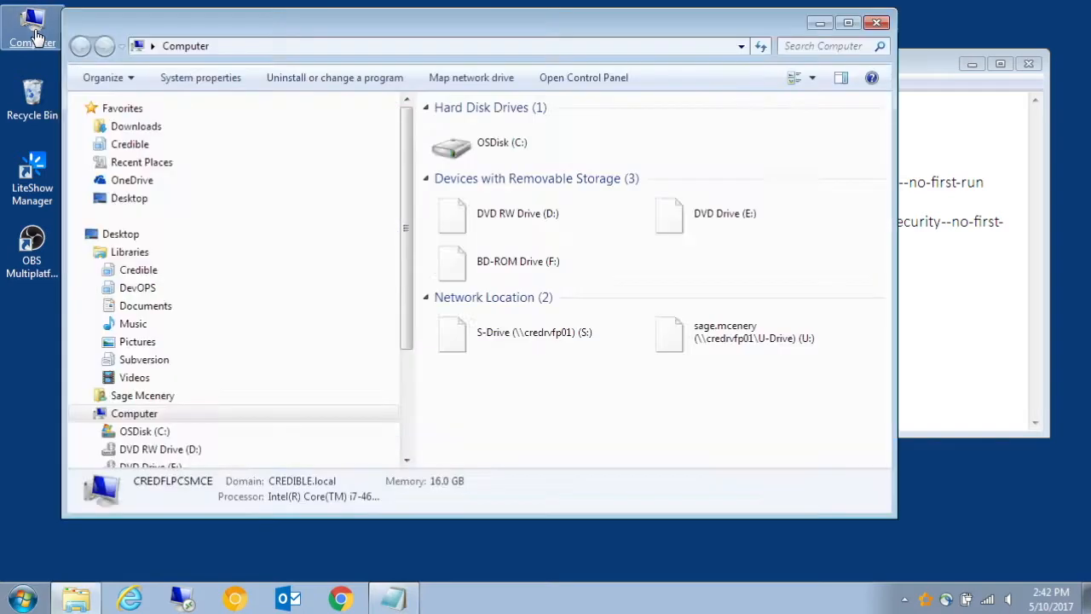
double_click(500, 144)
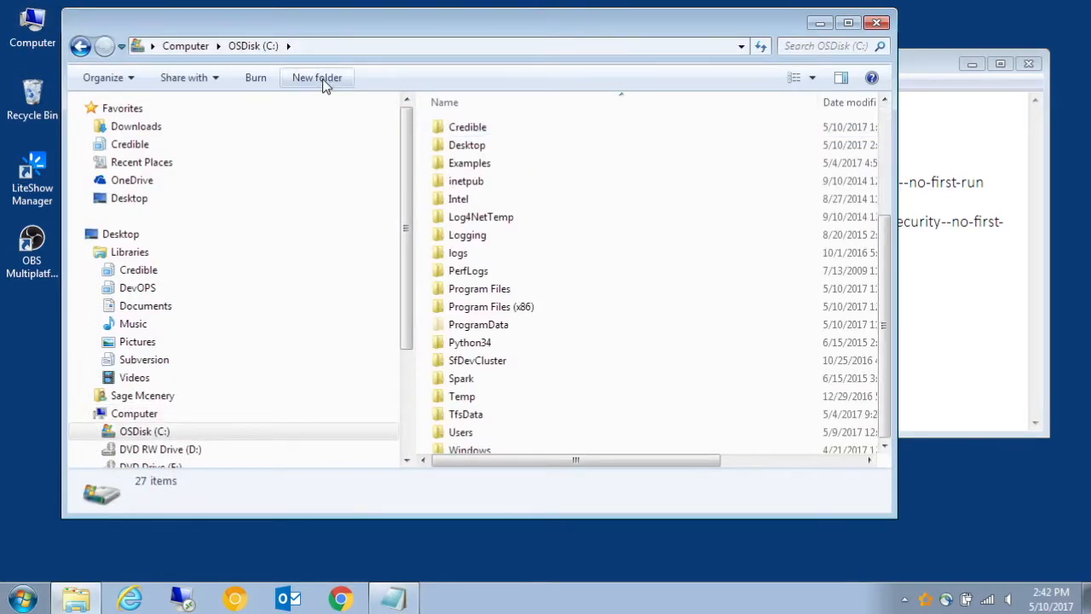
click(323, 78)
text(TruClient)
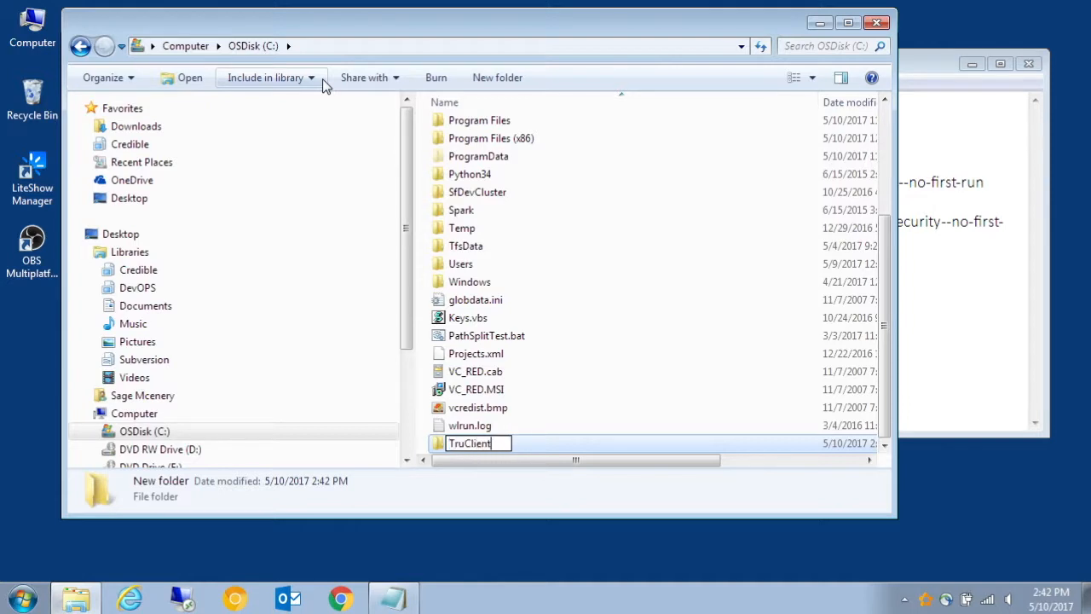
key(Return)
key(Return)
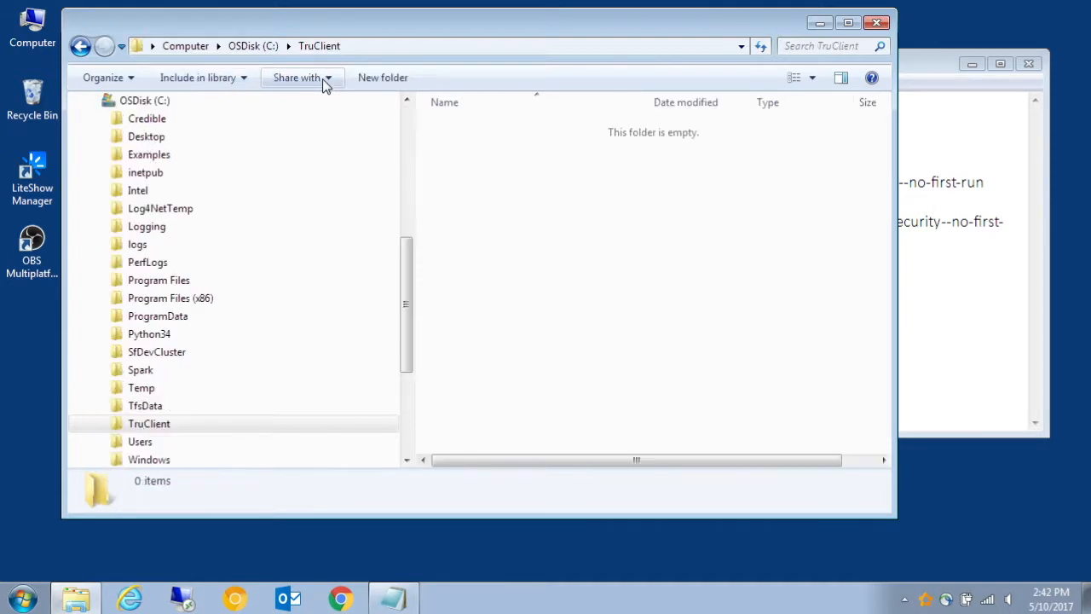
Copy the folder path C:\TruClient and paste it below the instructions in the Notepad document
click(392, 47)
key(ctrl+c)
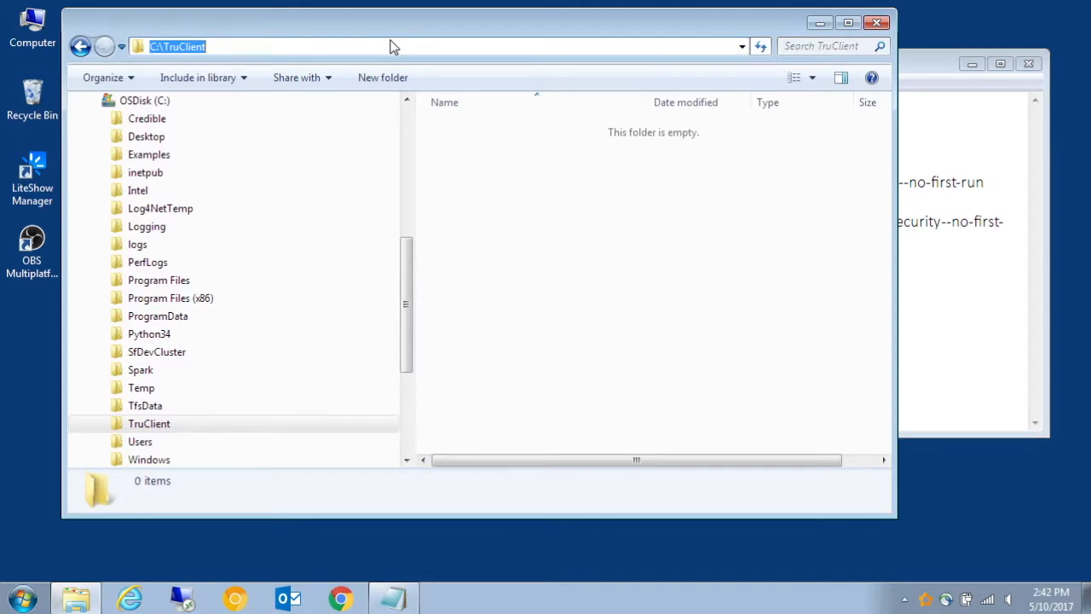
click(820, 23)
click(693, 337)
key(Return)
key(Return)
key(ctrl+v)
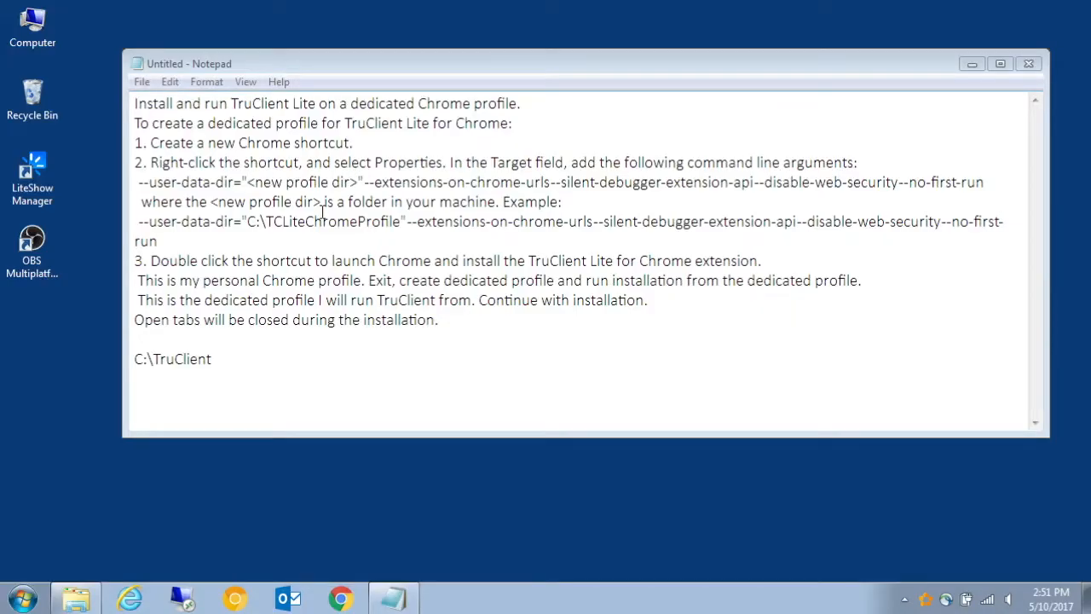
Copy the command-line arguments containing the <new profile dir> placeholder onto a new line at the end of the notes
click(149, 181)
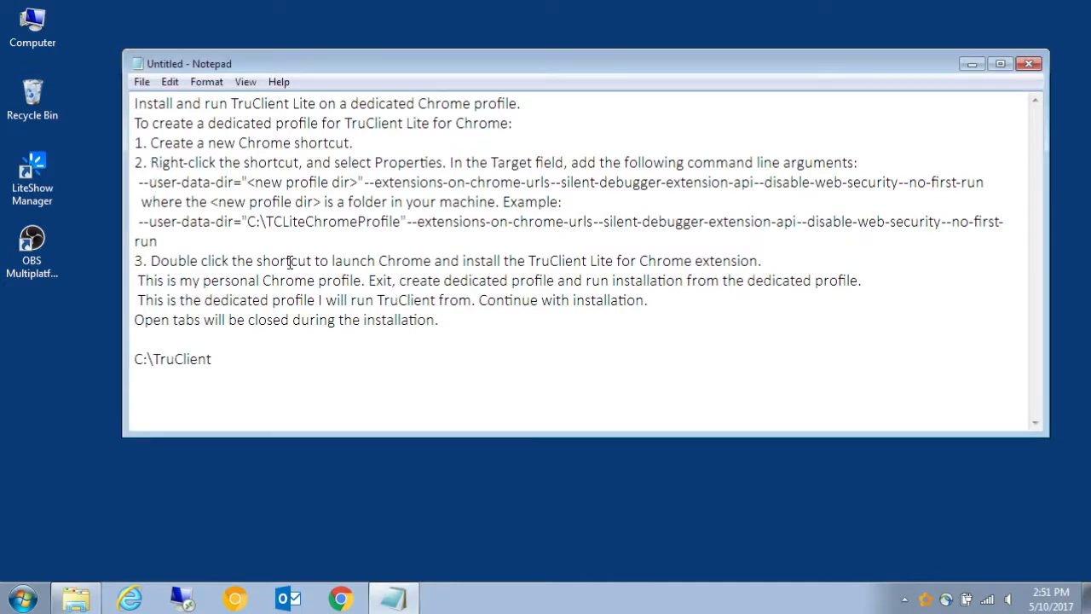
key(End)
key(shift+Home)
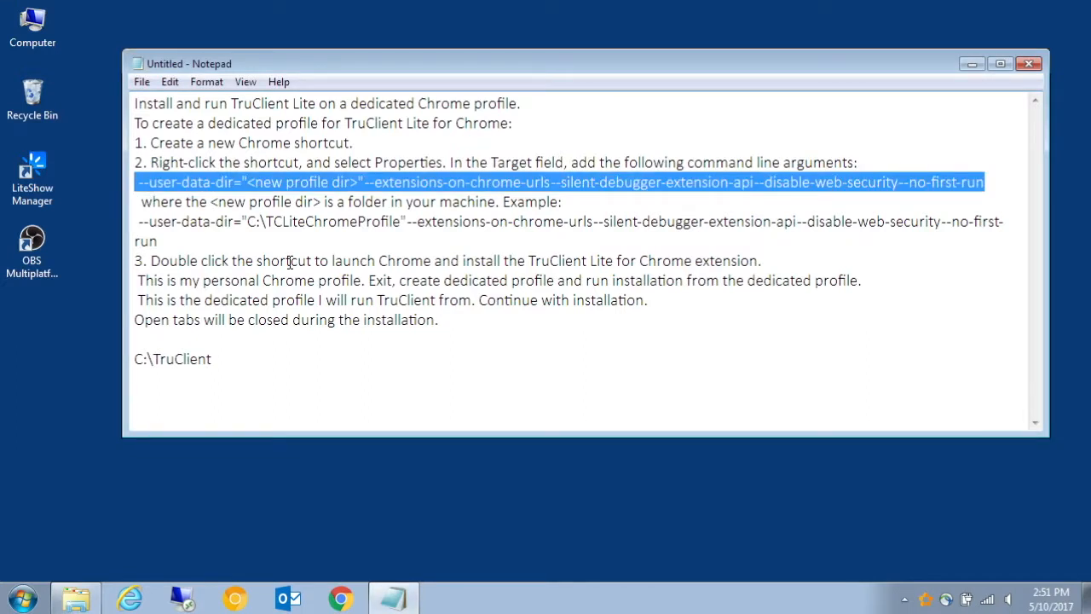
key(ctrl+c)
key(ctrl+End)
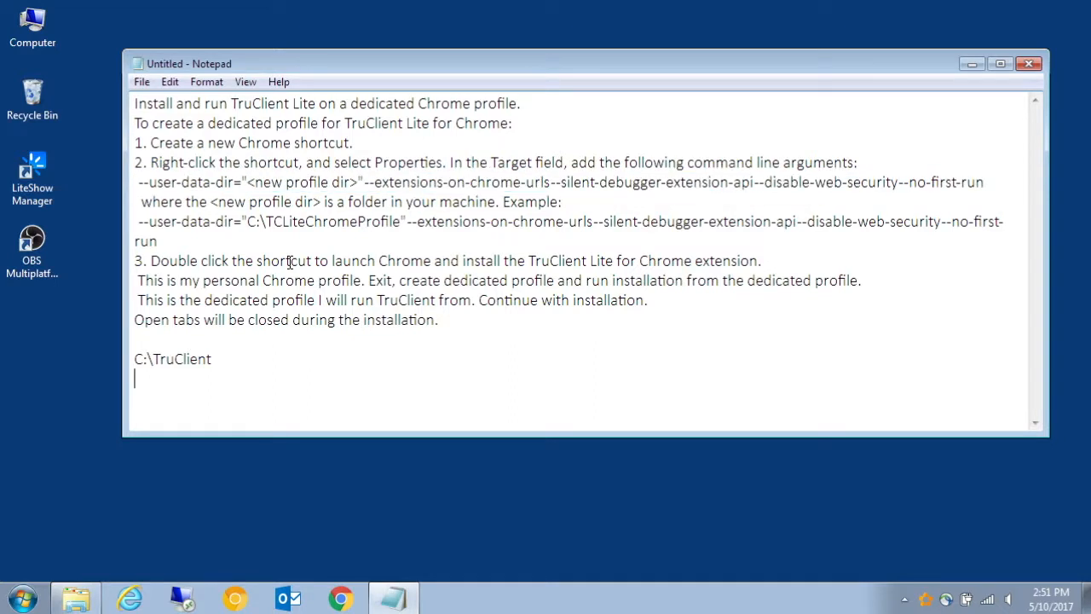
key(ctrl+v)
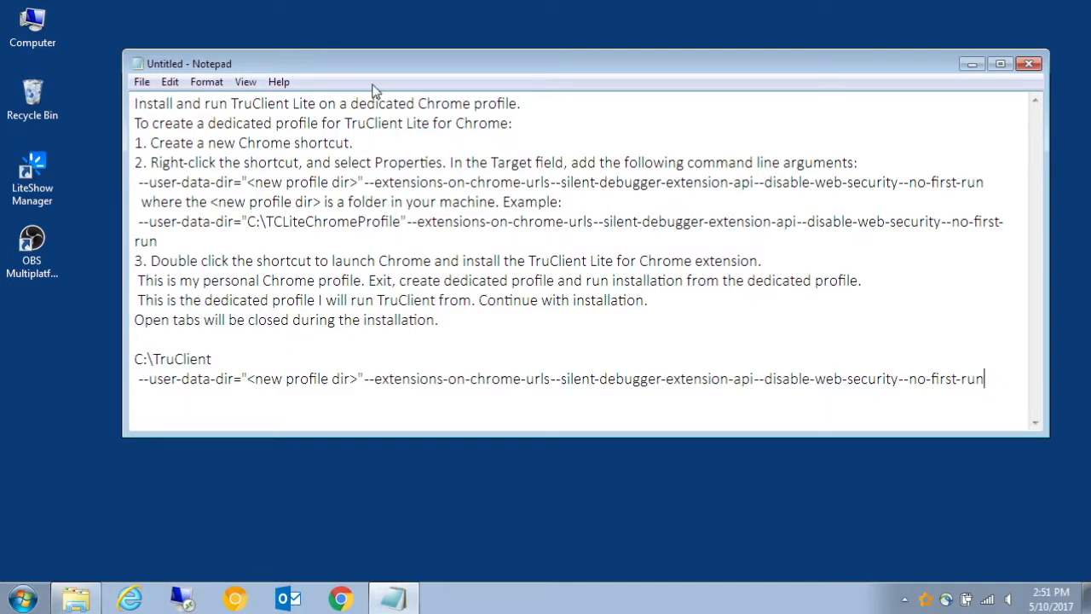
Replace the <new profile dir> placeholder in the copied arguments line with the path C:\TruClient
click(218, 359)
key(shift+Home)
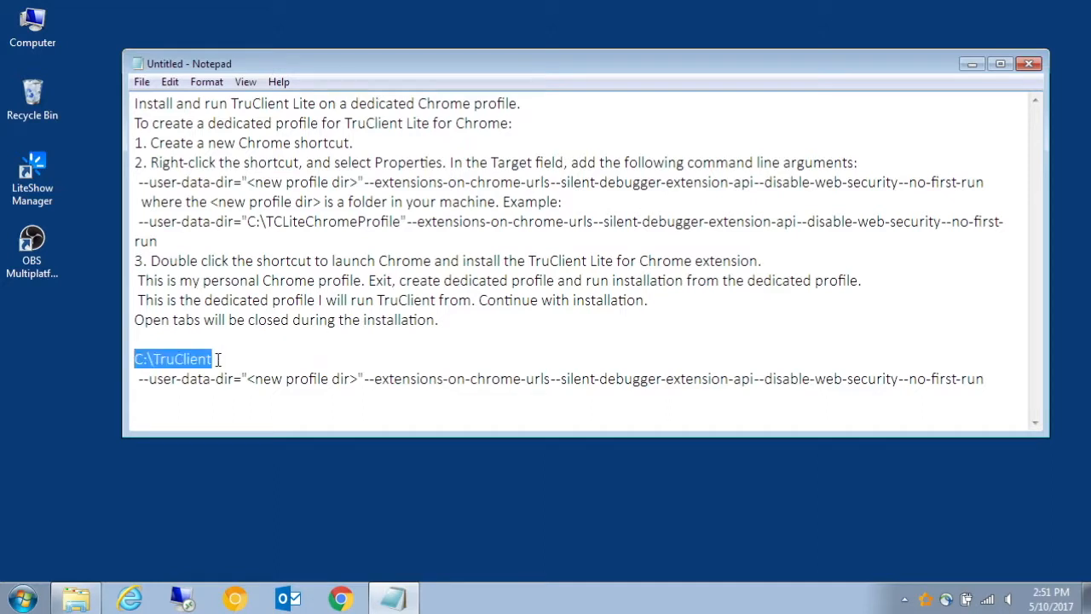
key(Down)
key(ctrl+Right)
key(ctrl+Right)
key(ctrl+Right)
key(Left)
key(Left)
key(shift+Right)
key(shift+Right)
key(shift+Right)
key(shift+Right)
key(shift+Right)
key(shift+Right)
key(shift+Right)
key(shift+Right)
key(shift+Right)
key(shift+Right)
key(shift+Right)
key(shift+Right)
key(shift+Right)
key(shift+Right)
key(shift+Right)
key(shift+Right)
key(shift+Right)
key(Delete)
key(ctrl+v)
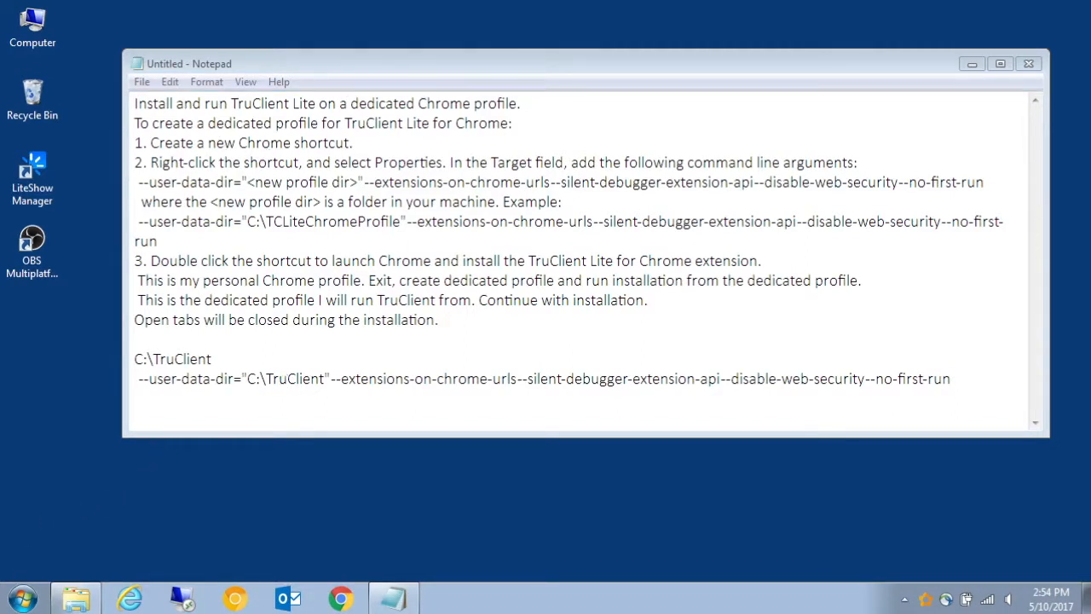
Create a desktop shortcut for Google Chrome from its entry in the installed programs
click(22, 599)
click(60, 523)
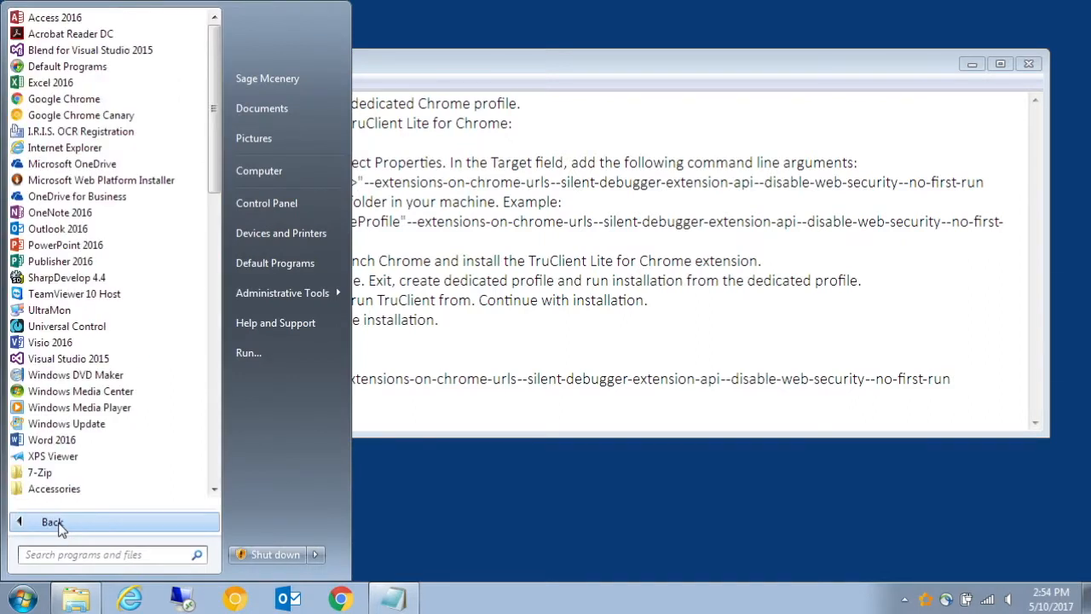
right_click(60, 103)
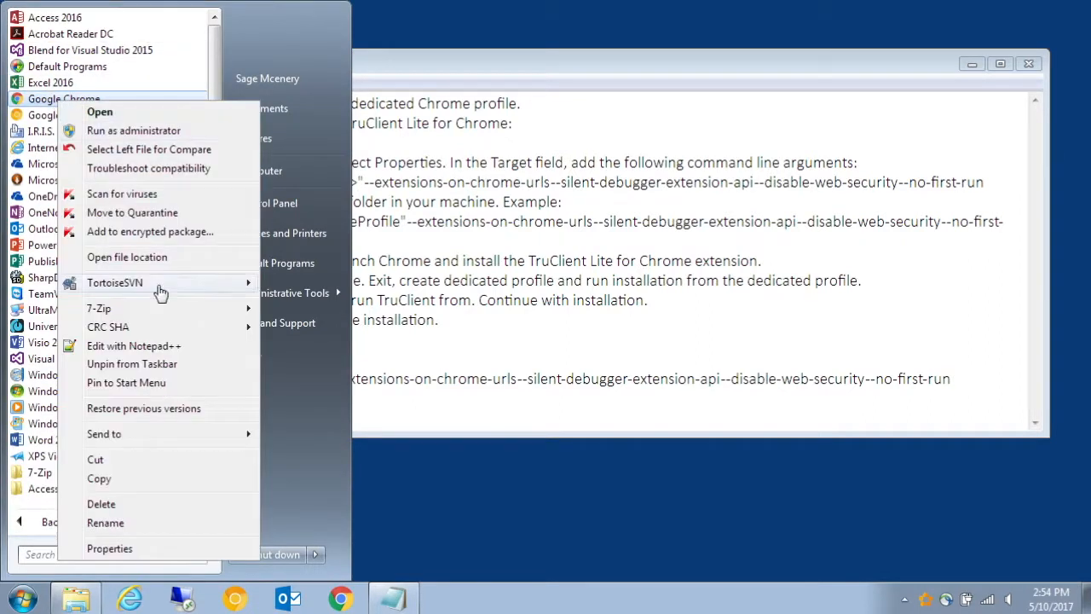
mouse_move(139, 436)
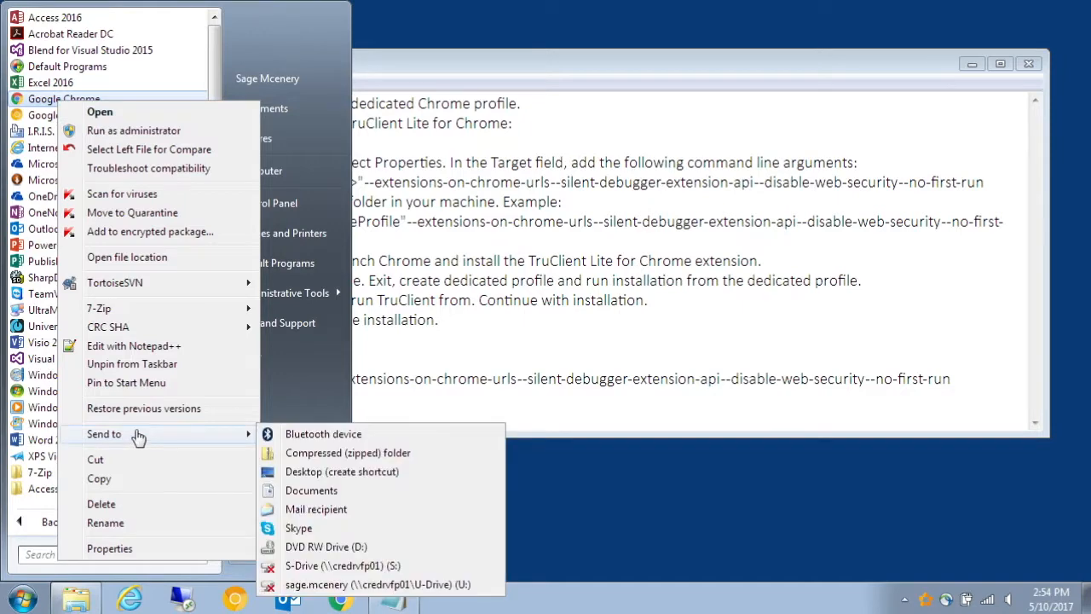
click(379, 473)
click(619, 521)
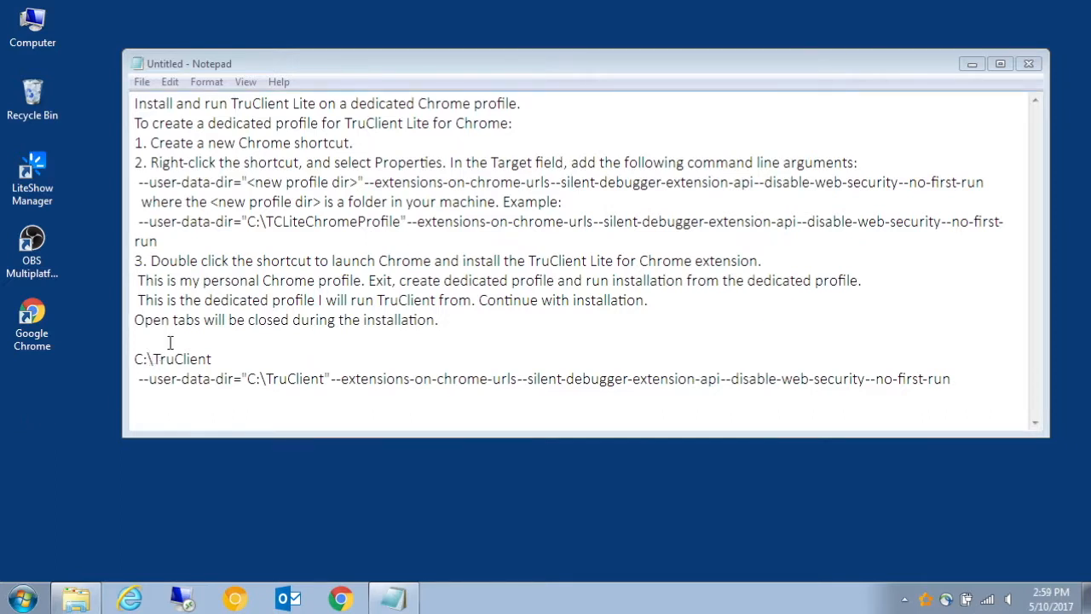
Append the edited arguments --user-data-dir="C:\TruClient" through --no-first-run to the desktop Chrome shortcut's Target, after a space, and save the properties
click(155, 319)
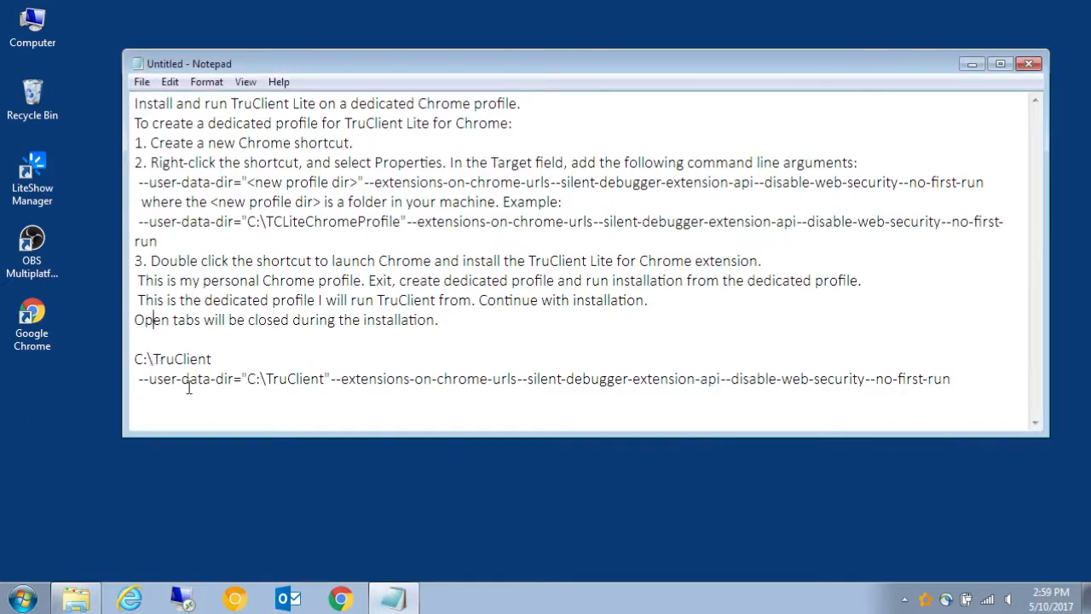
drag(133, 379, 956, 402)
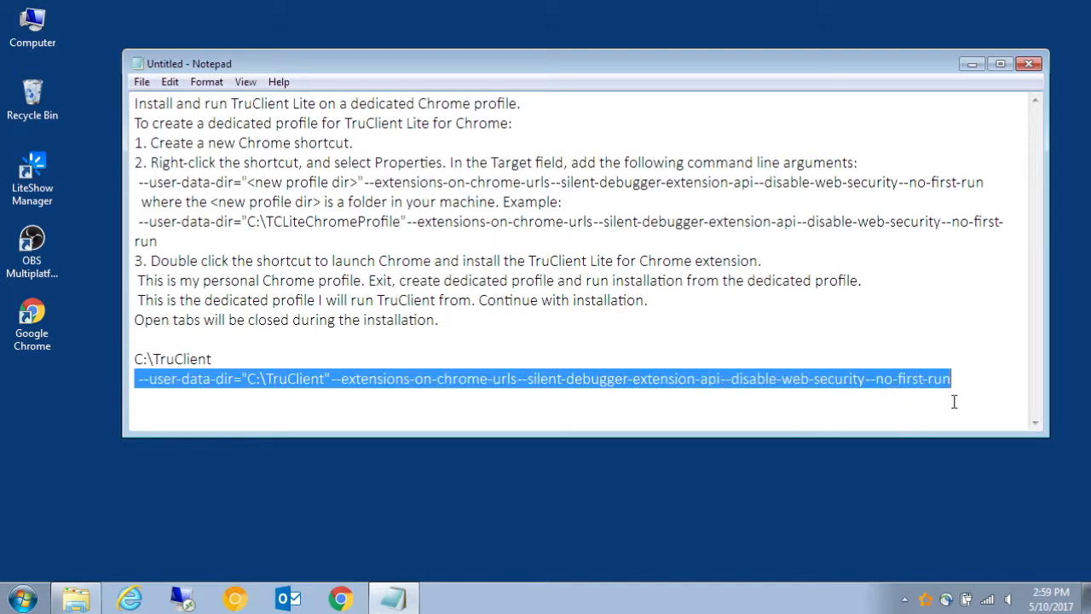
right_click(36, 340)
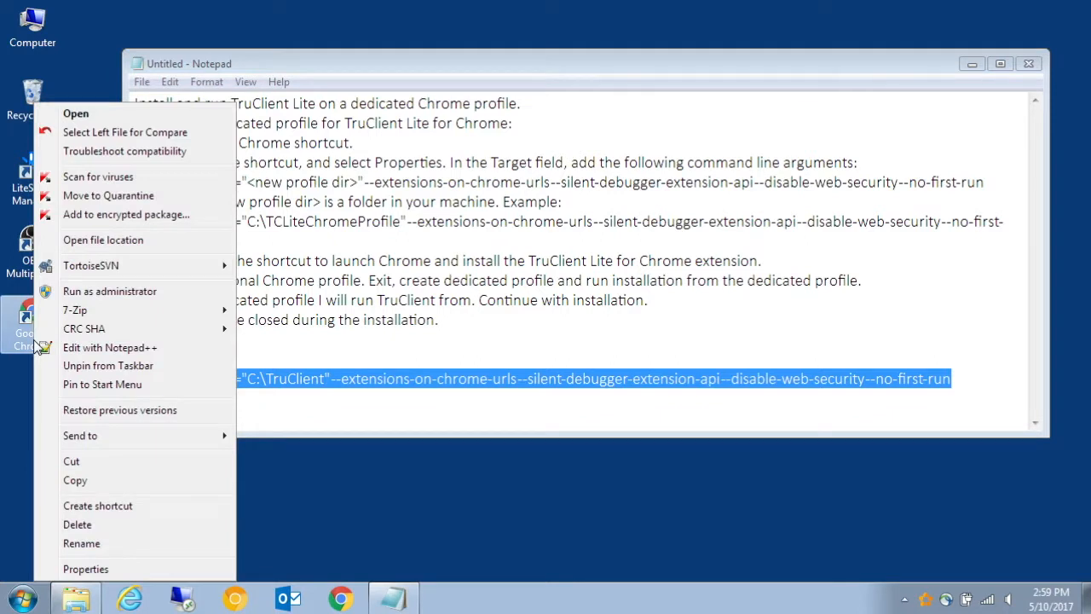
click(103, 568)
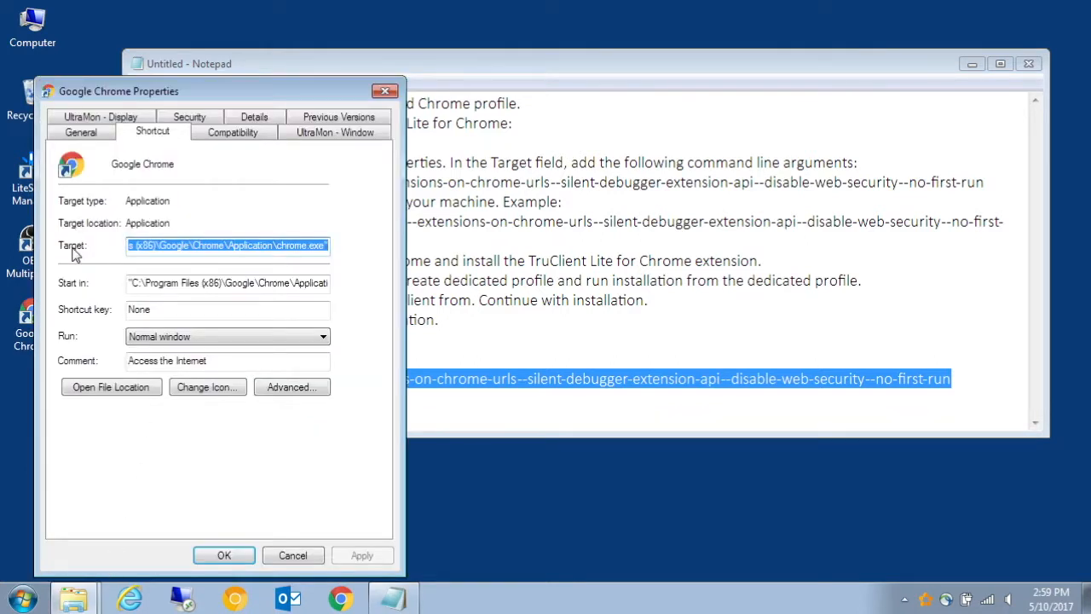
click(159, 247)
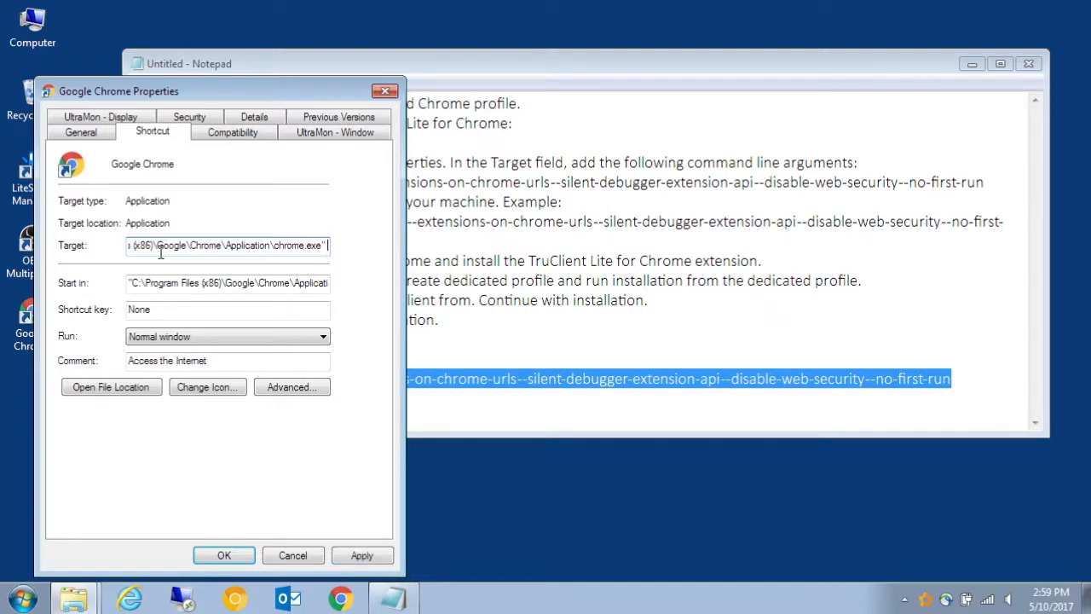
key(ctrl+v)
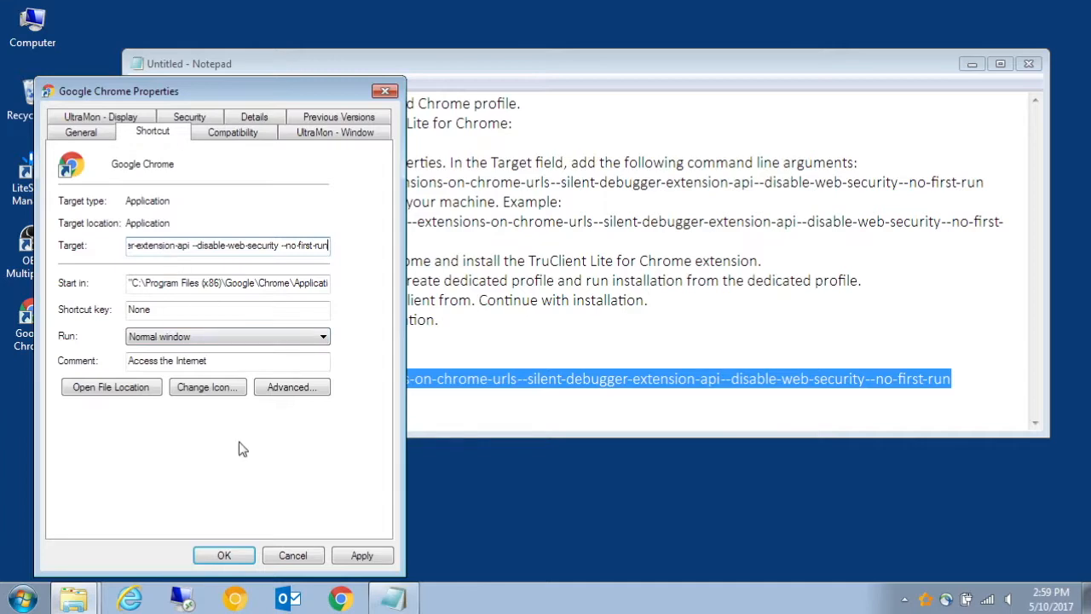
click(219, 555)
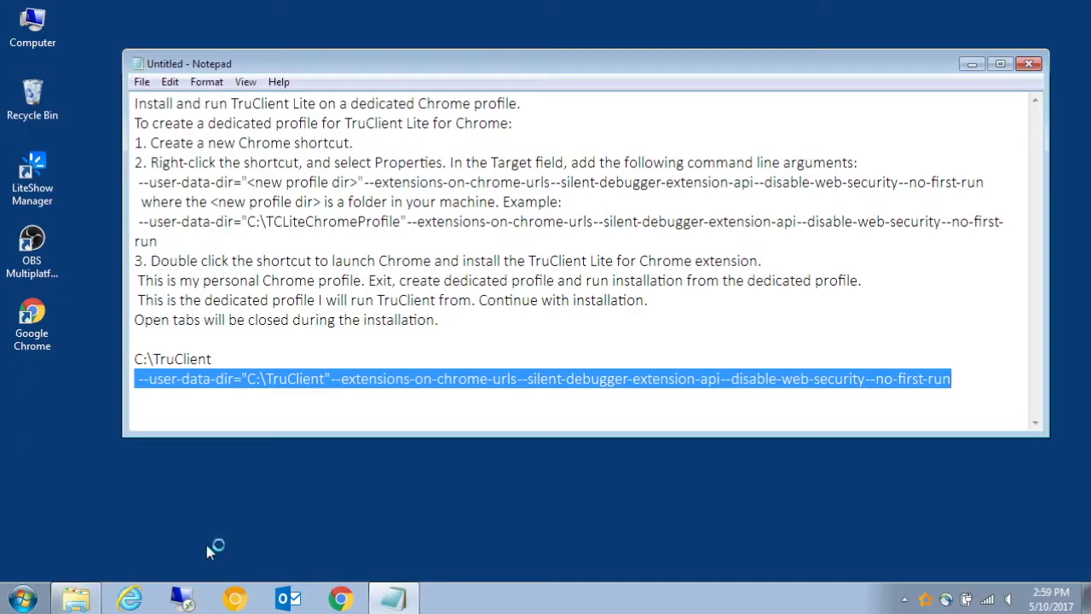
Rename the Google Chrome desktop shortcut to TruClient Recorder
right_click(29, 346)
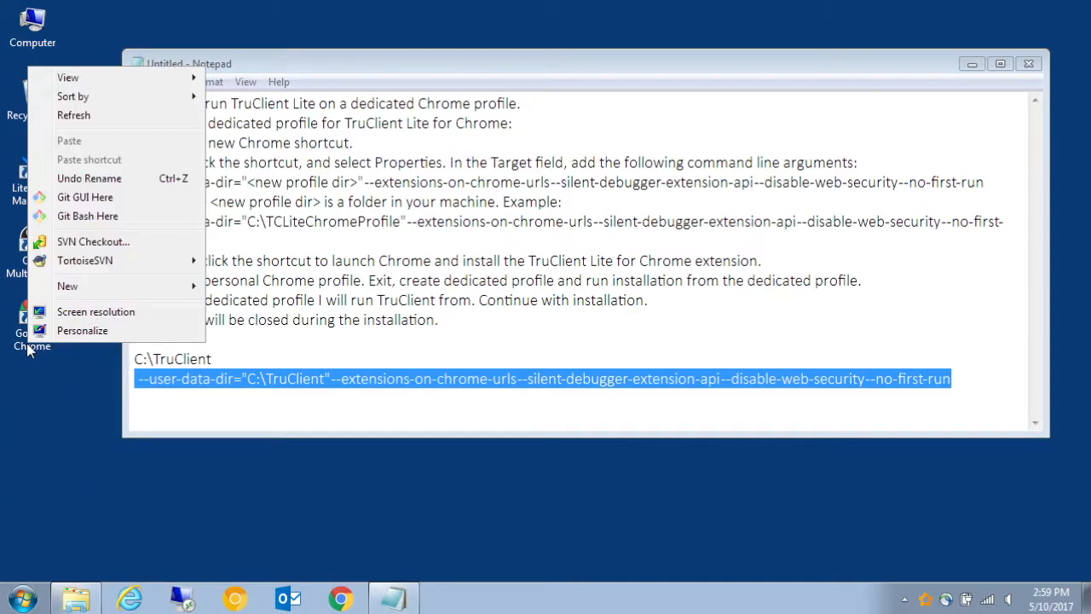
click(32, 340)
right_click(29, 341)
click(75, 543)
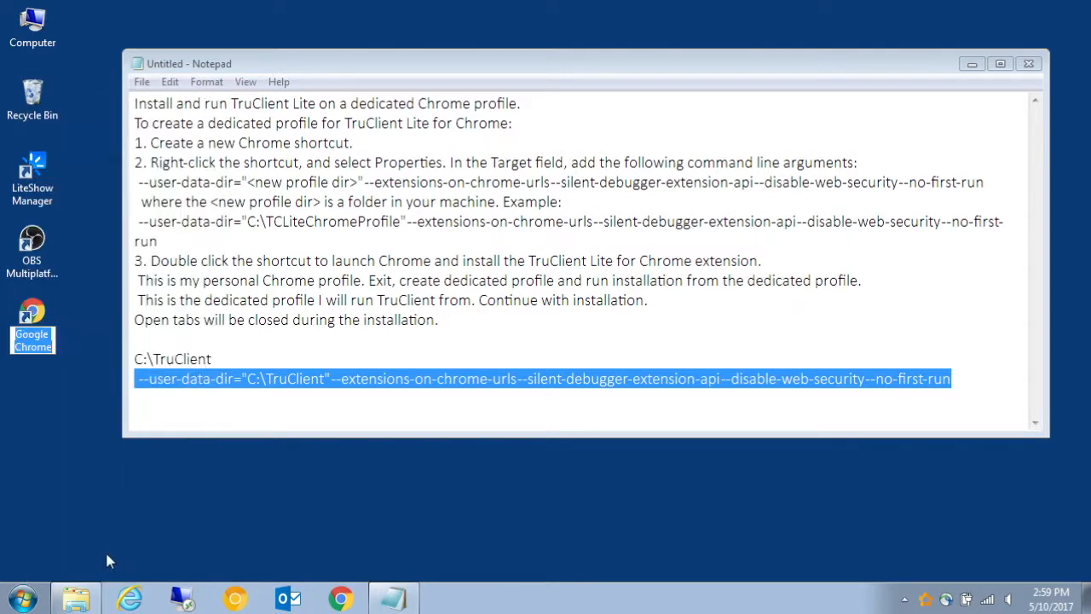
text(TruClient Recorder)
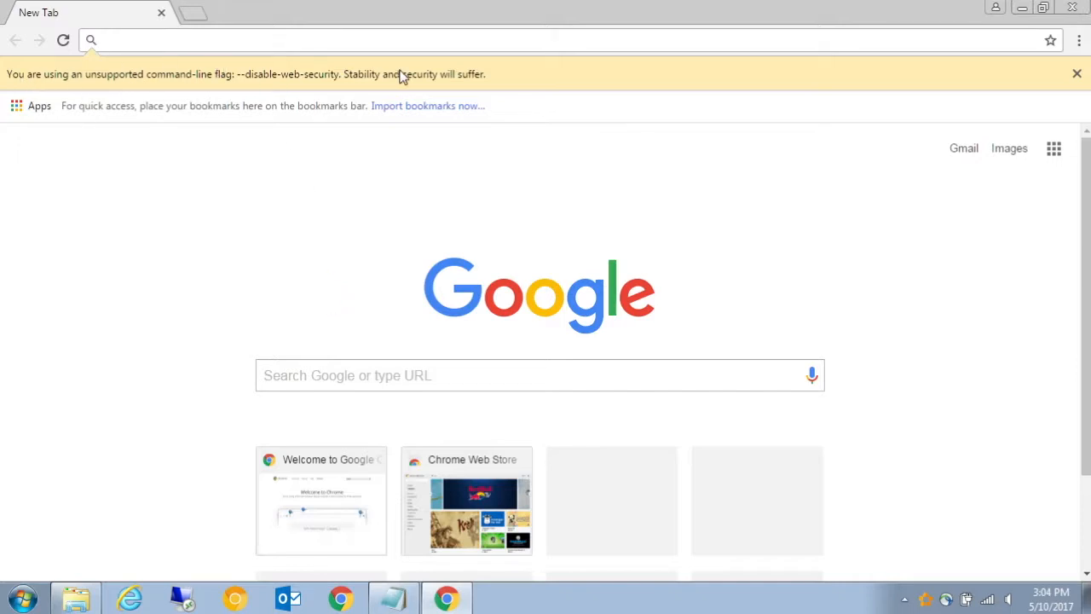
Dismiss the unsupported command-line flag warning and open the Chrome Web Store from the browser's apps page
click(1077, 74)
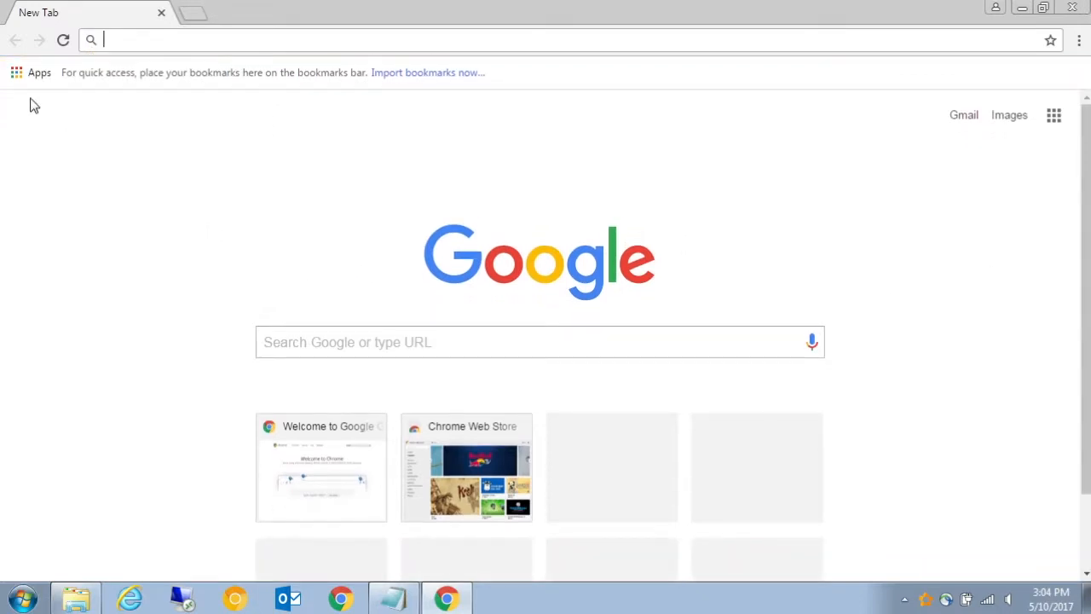
click(31, 74)
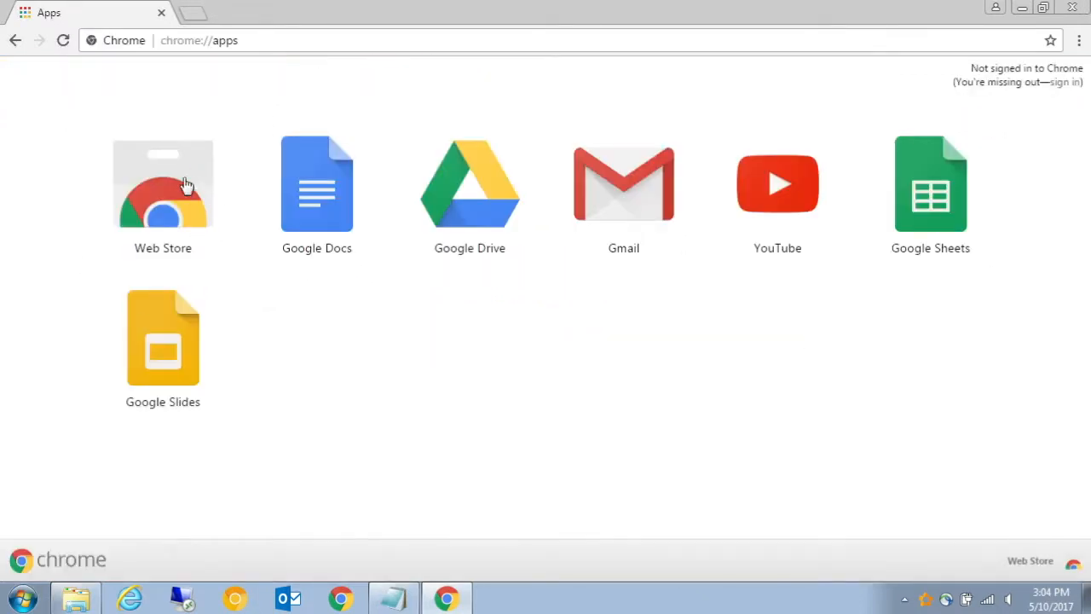
click(186, 183)
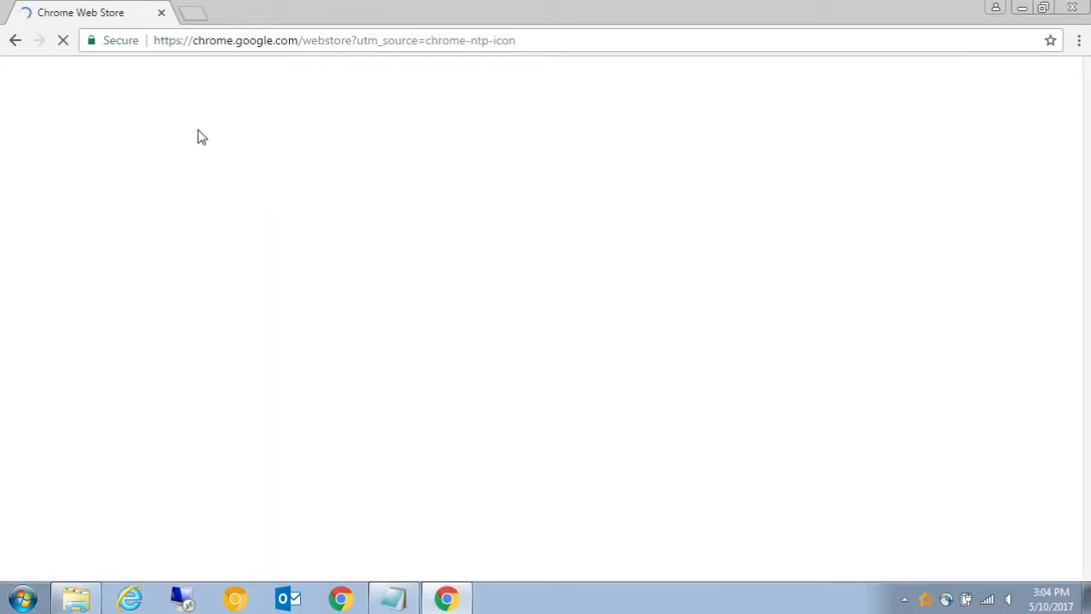
Search the Chrome Web Store for TruClient and install HPE TruClient Lite for Chrome, continuing in this dedicated profile
text(TruClient)
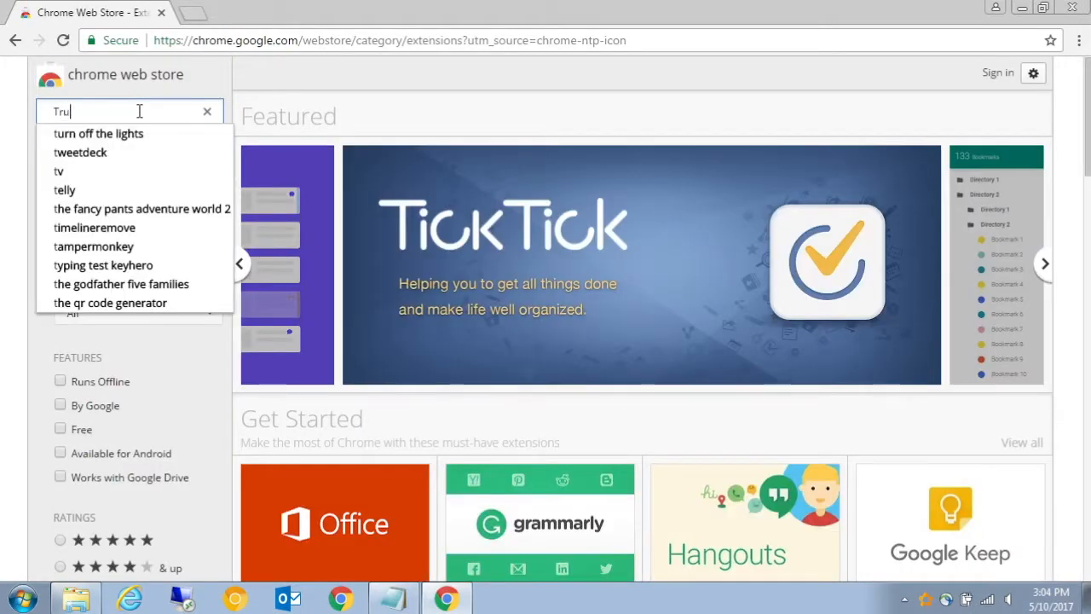
key(Return)
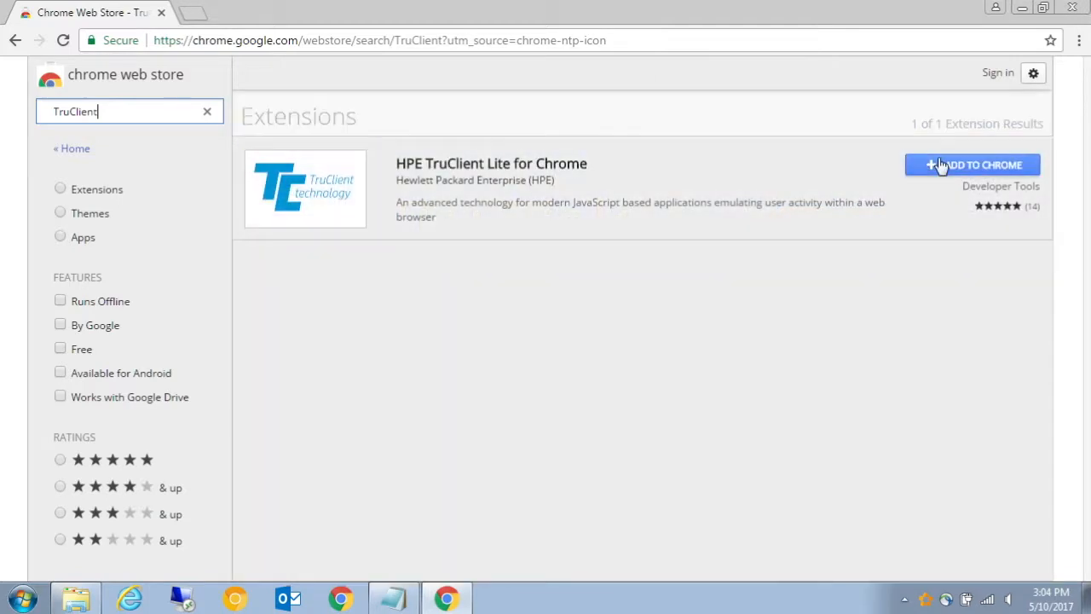
click(942, 166)
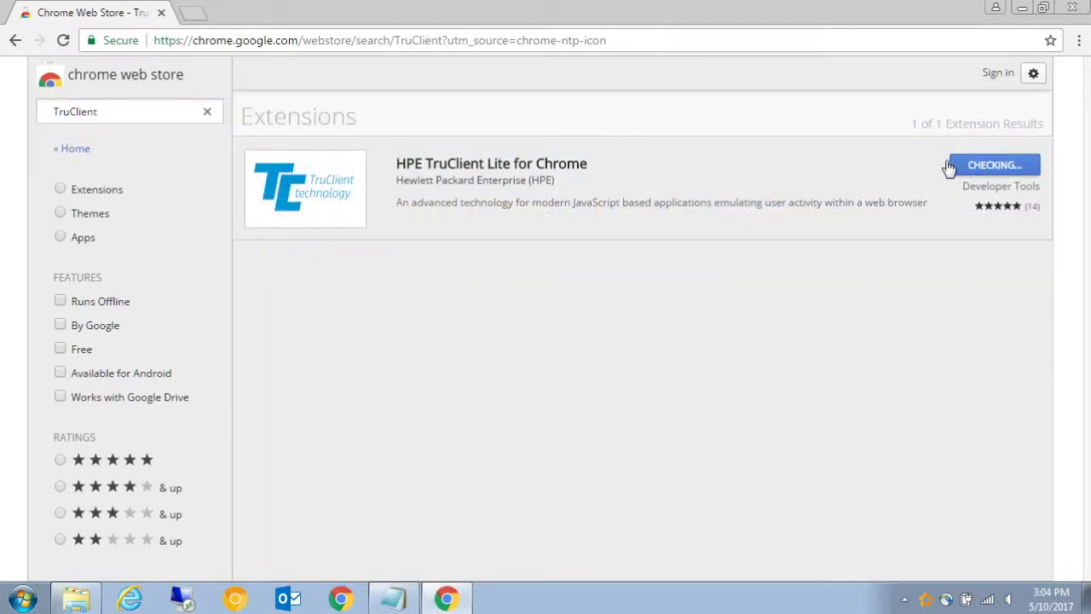
click(547, 271)
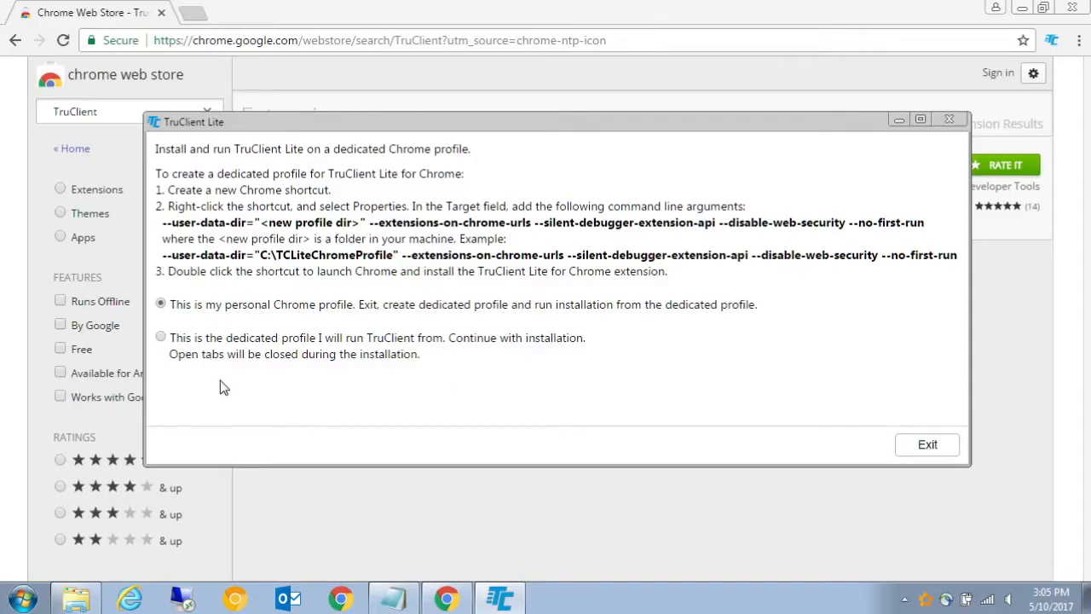
click(160, 338)
click(927, 445)
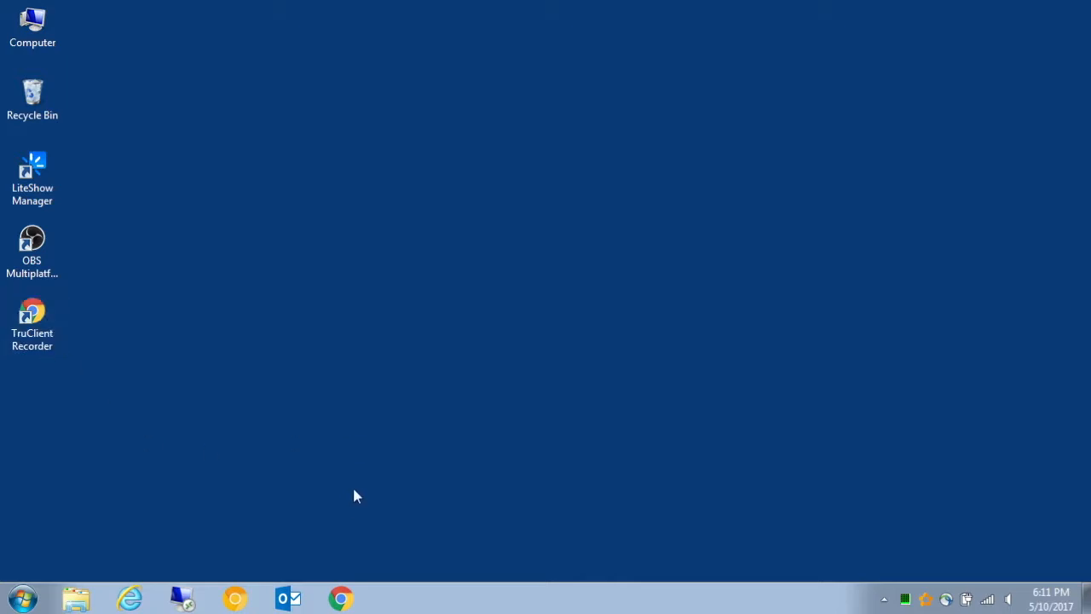
Search Google in the regular Chrome browser for the TruClient standalone installer and open the TruClient Standalone - HPE.com result
click(345, 600)
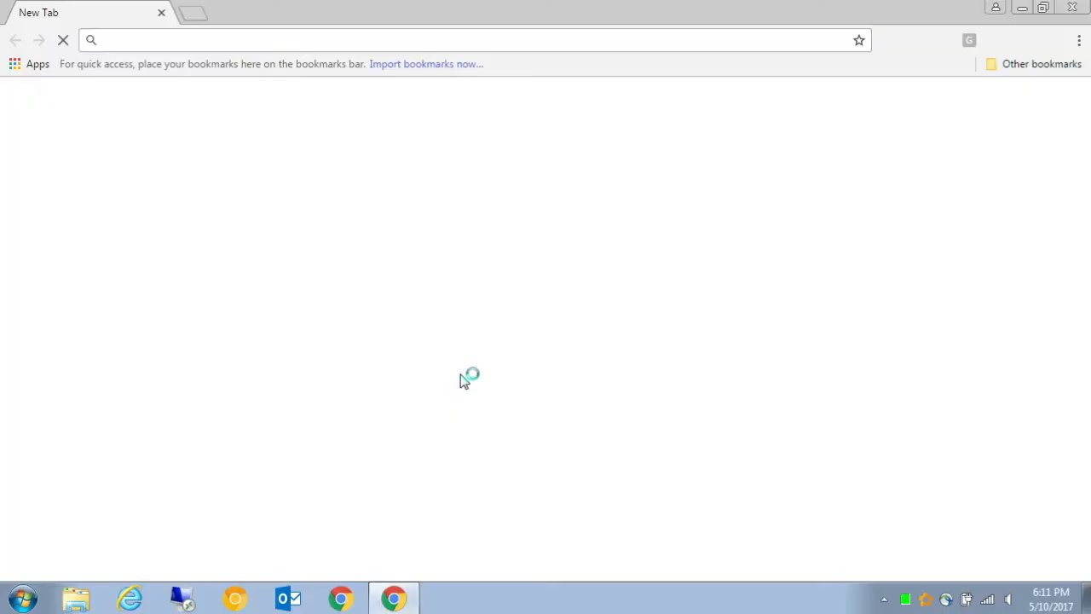
text(TruClient)
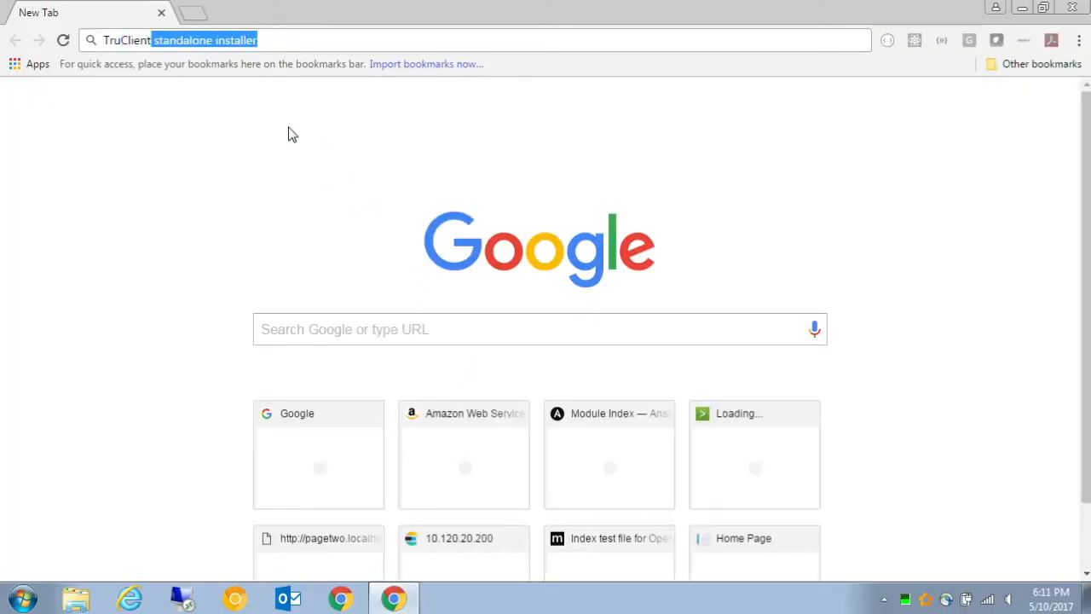
key(Return)
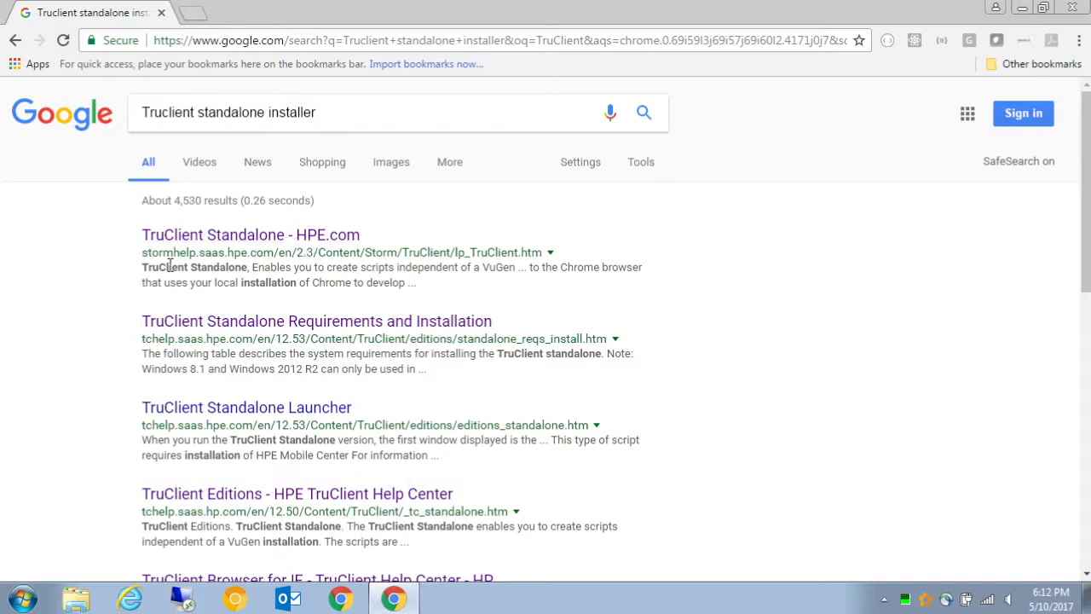
click(300, 238)
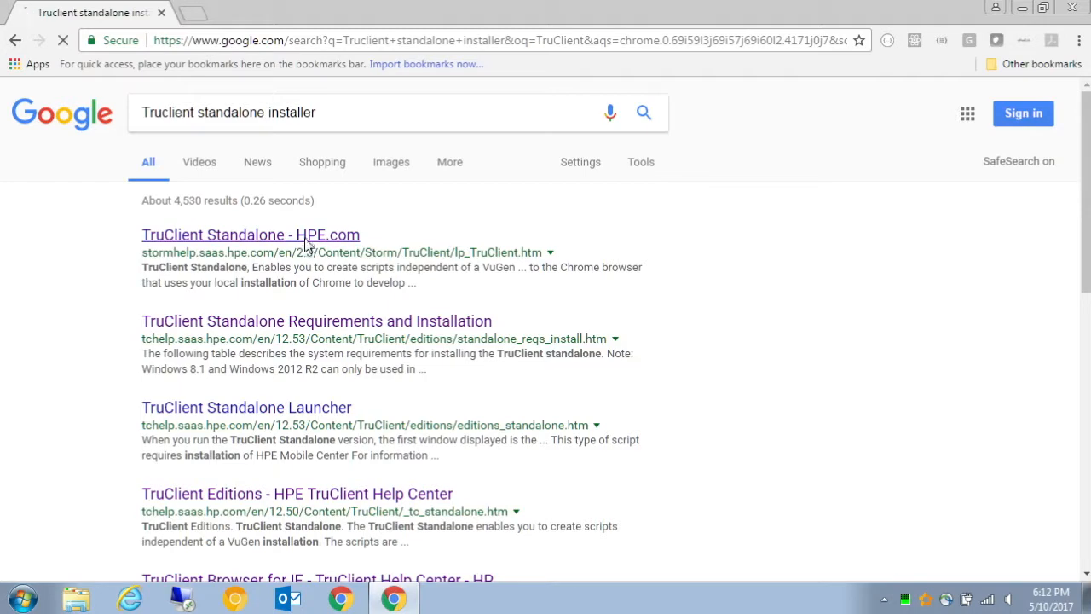
Follow the Download TruClient Standalone resource and request the 310.4 MB HPE TruClient 12.53 release, reviewing the marketplace sign-up form
scroll(825, 412, down, 12)
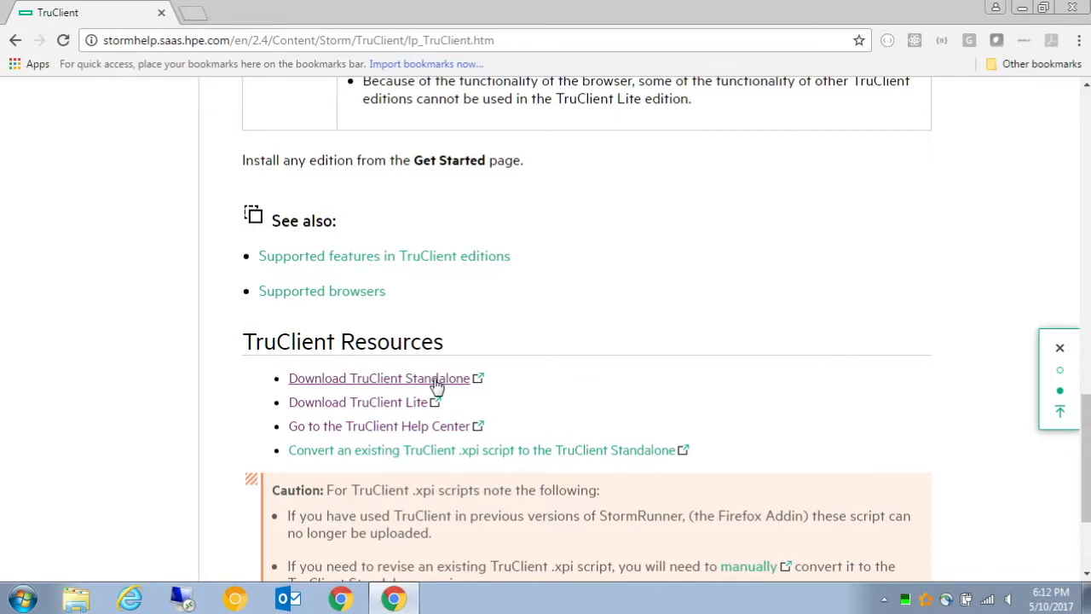
click(436, 385)
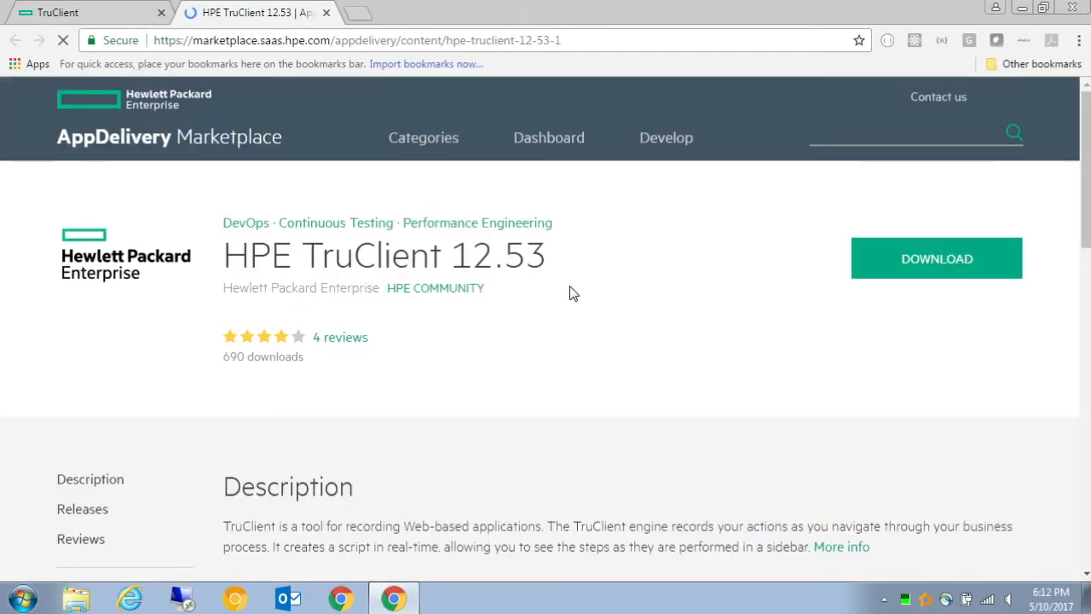
scroll(567, 314, down, 3)
scroll(566, 313, down, 1)
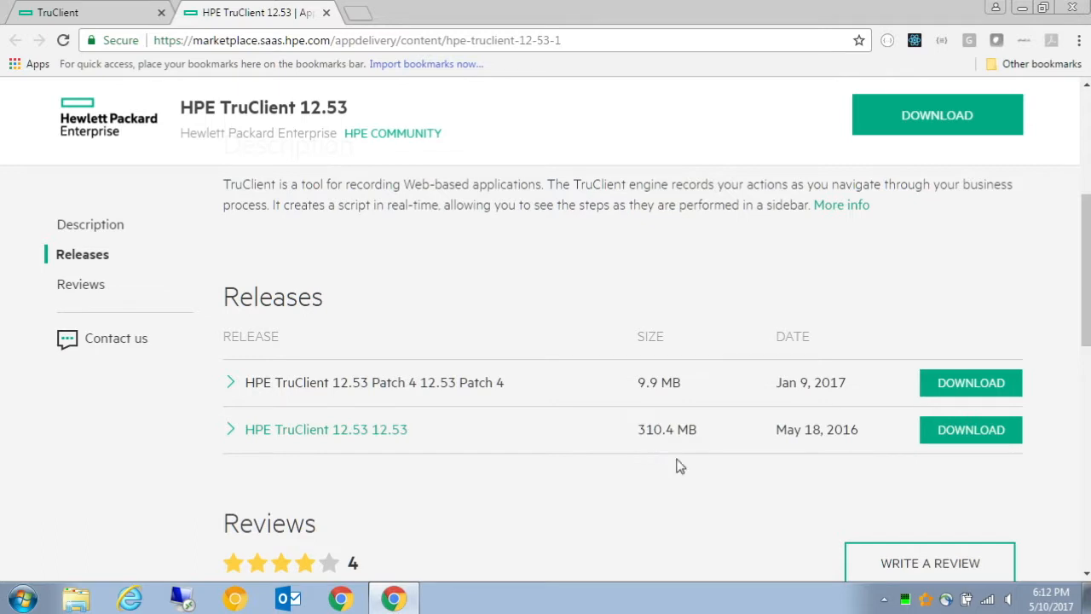
click(967, 438)
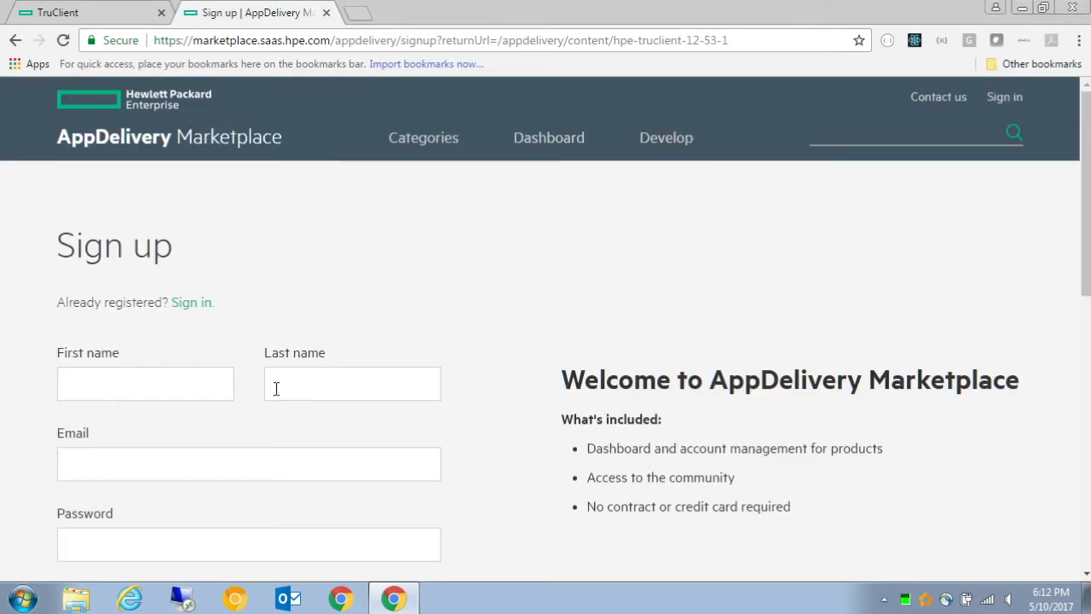
scroll(332, 375, down, 2)
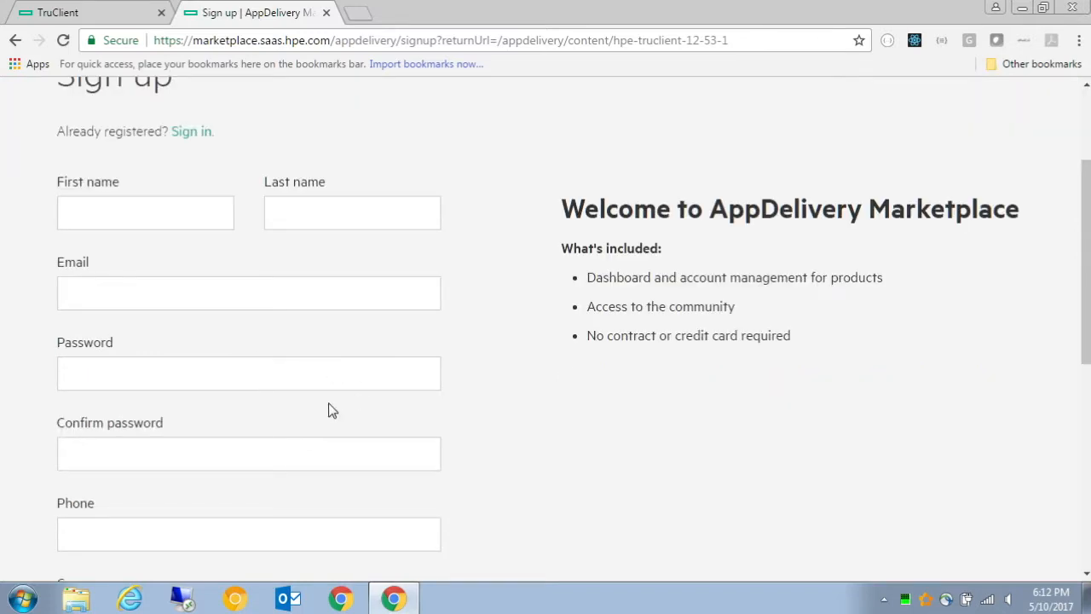
scroll(376, 376, up, 2)
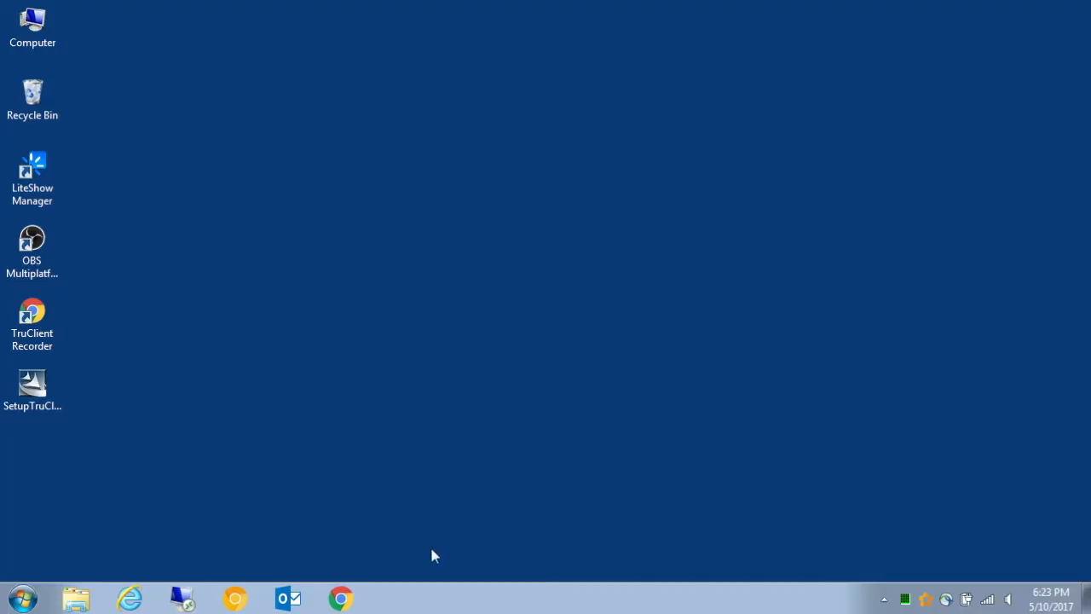
Launch the SetupTruClient installer from the desktop and allow it to run
click(47, 406)
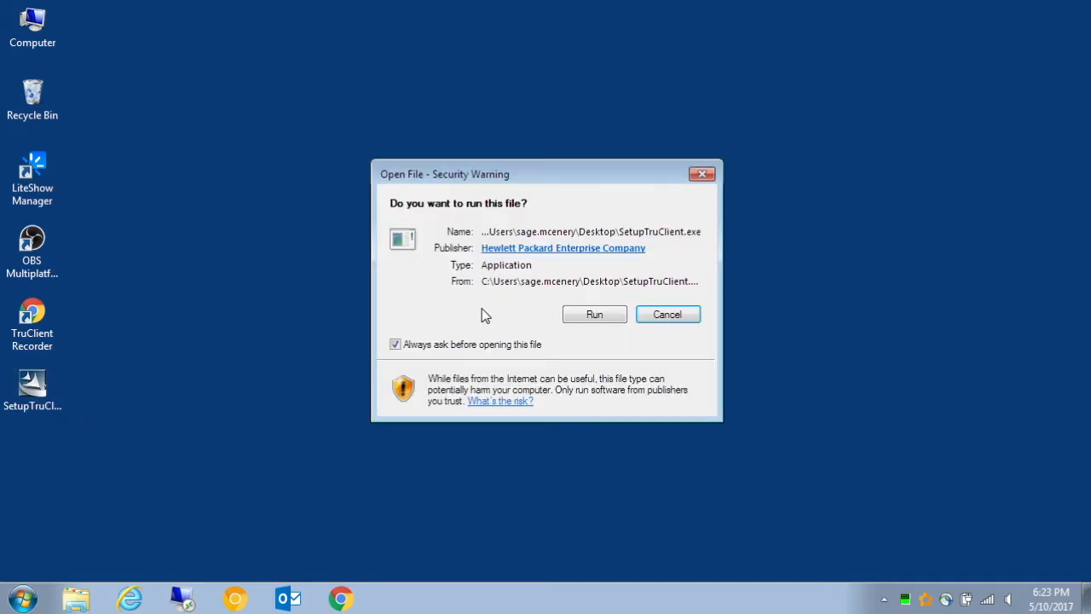
click(595, 316)
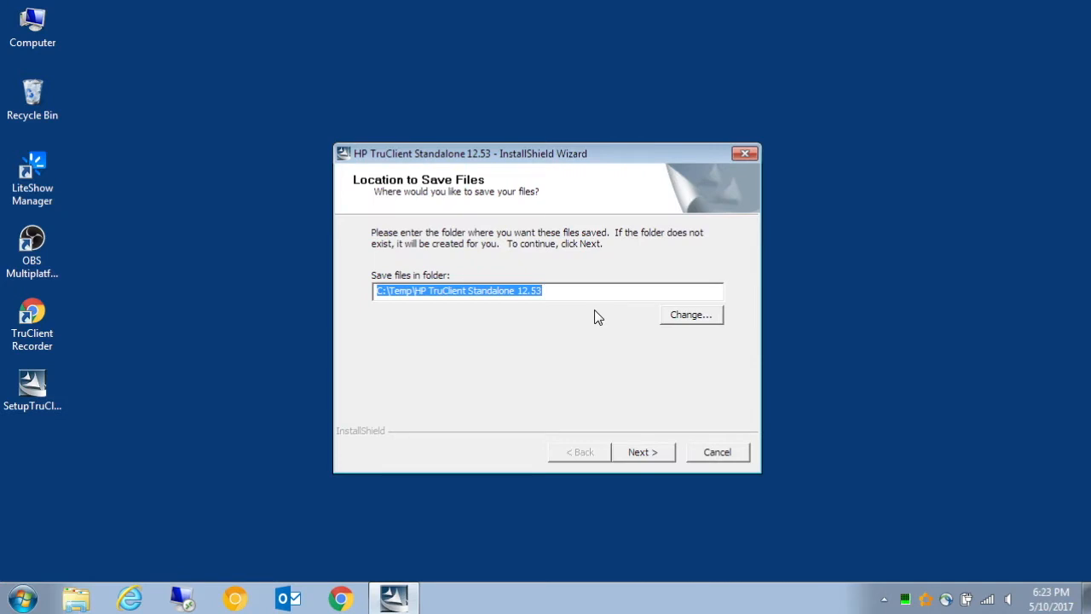
Choose a folder on the OSDisk (C:) drive for saving the TruClient Standalone setup files and start extracting them
drag(559, 292, 355, 287)
click(692, 314)
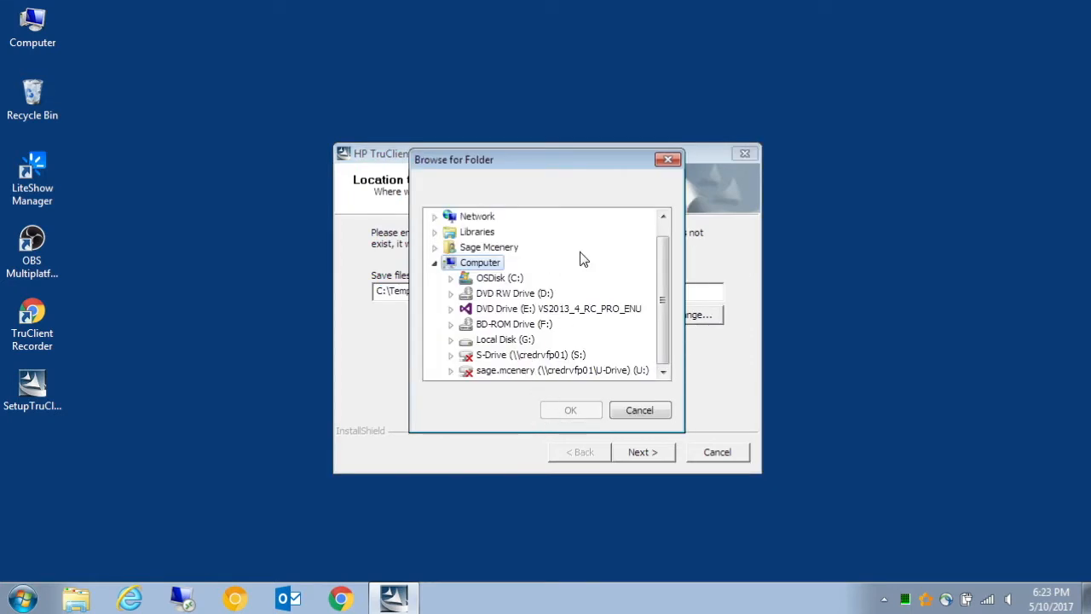
click(487, 279)
double_click(507, 279)
scroll(582, 345, down, 1)
click(514, 325)
click(571, 413)
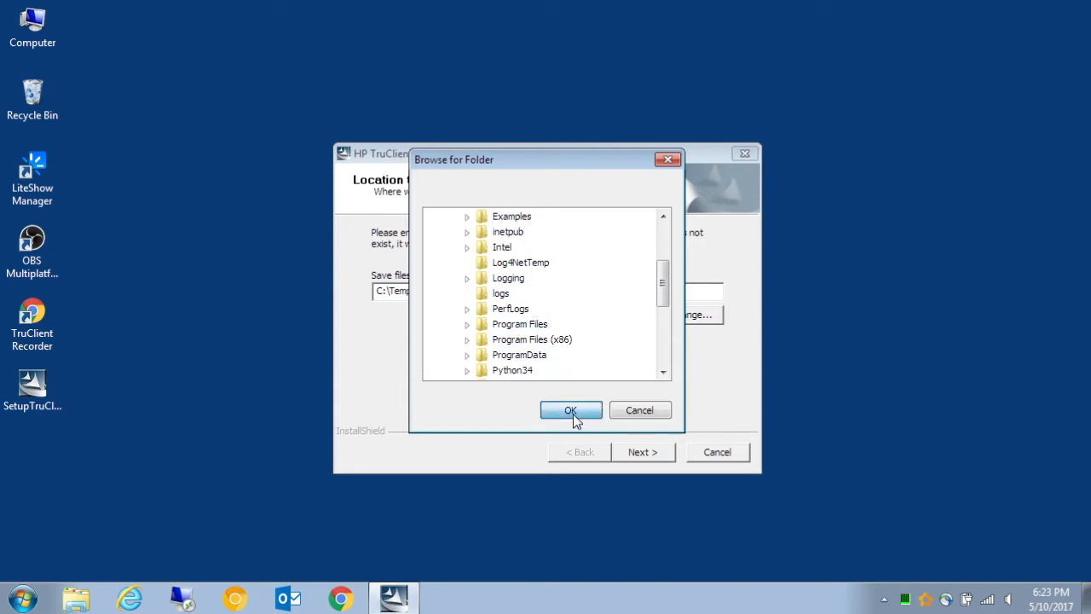
click(645, 453)
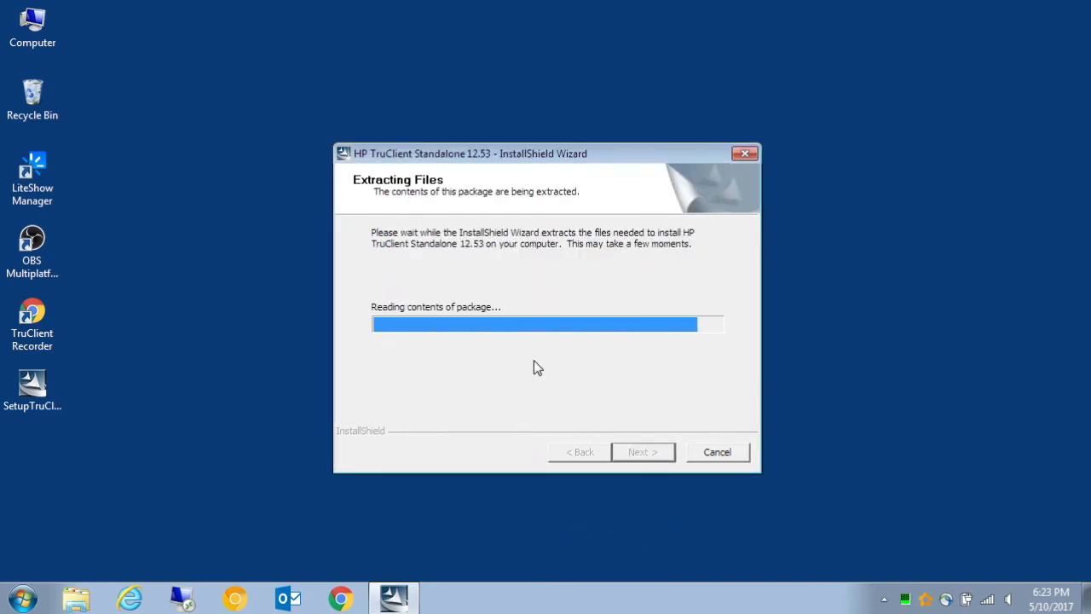